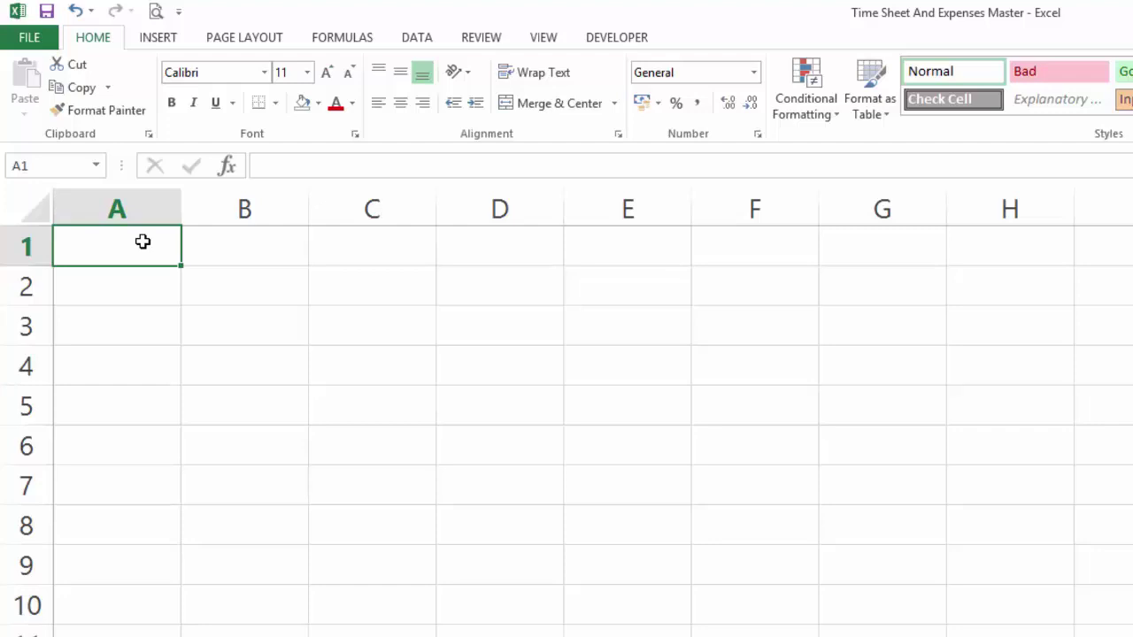
Shade cells C1:C7 with a light grey fill
left_click(394, 252)
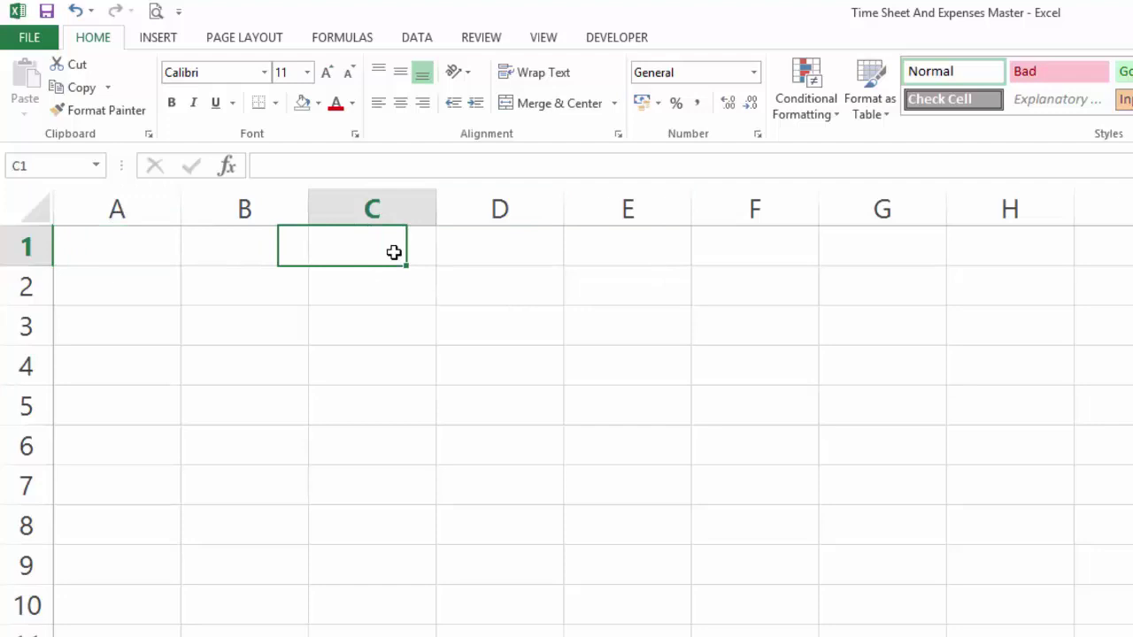
left_click_drag(394, 252, 374, 490)
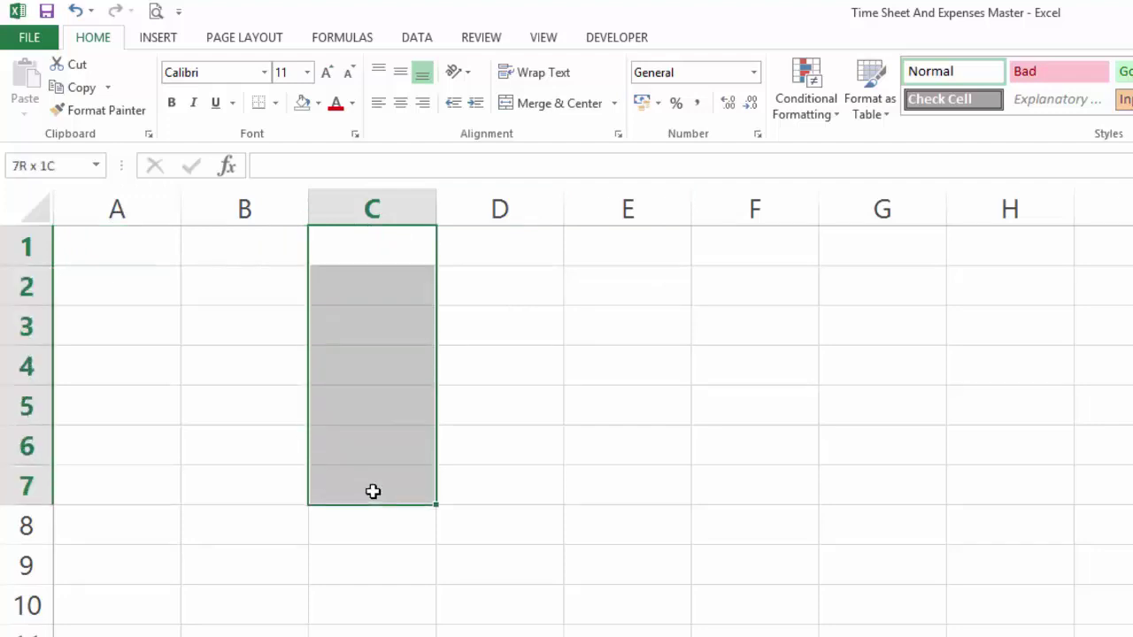
left_click(318, 103)
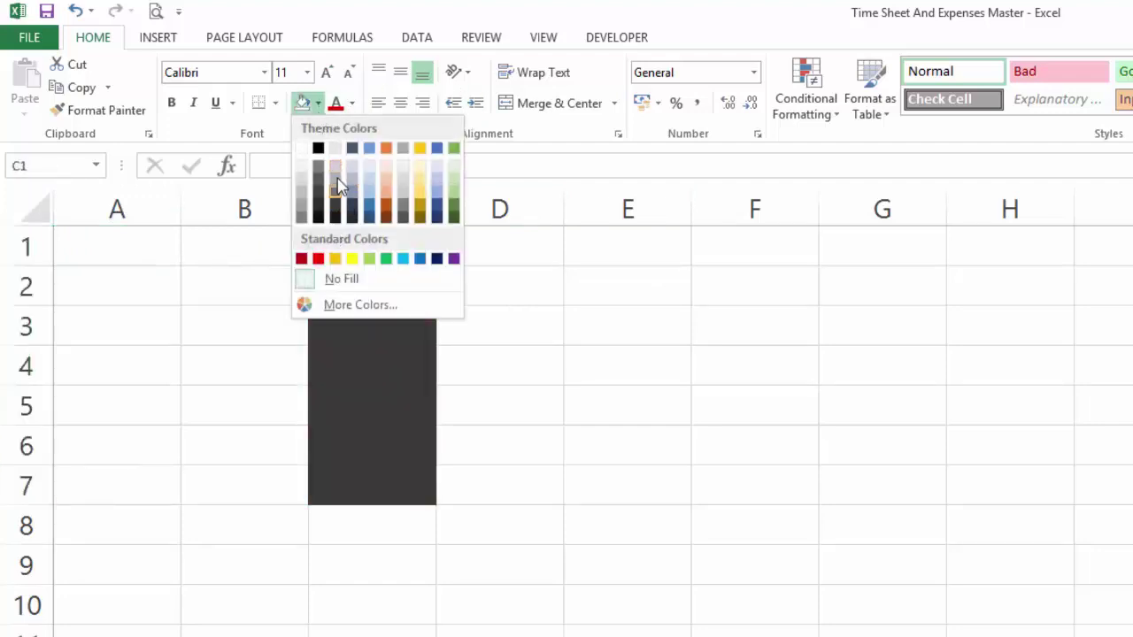
left_click(336, 174)
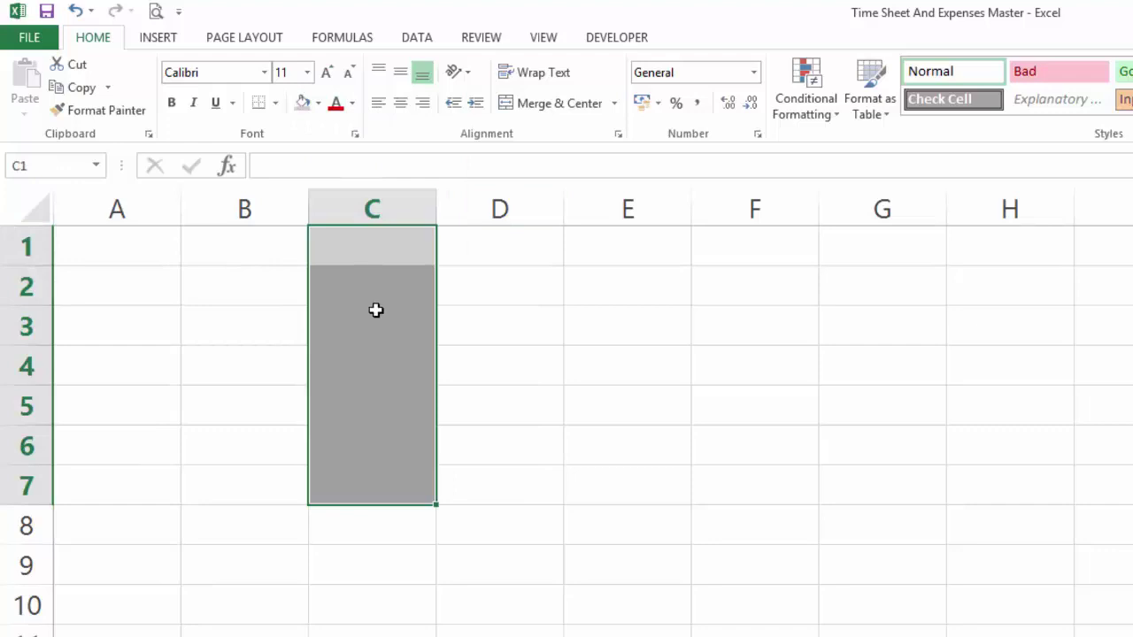
Enter the formula =A1 in C1 and review it unchanged
left_click(371, 245)
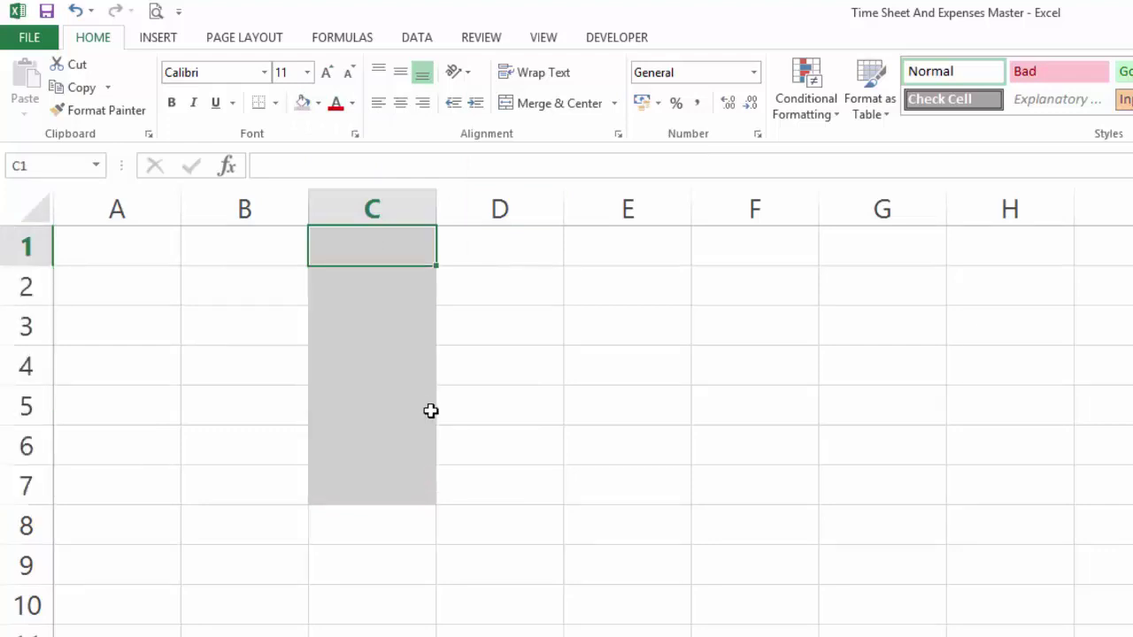
type("=")
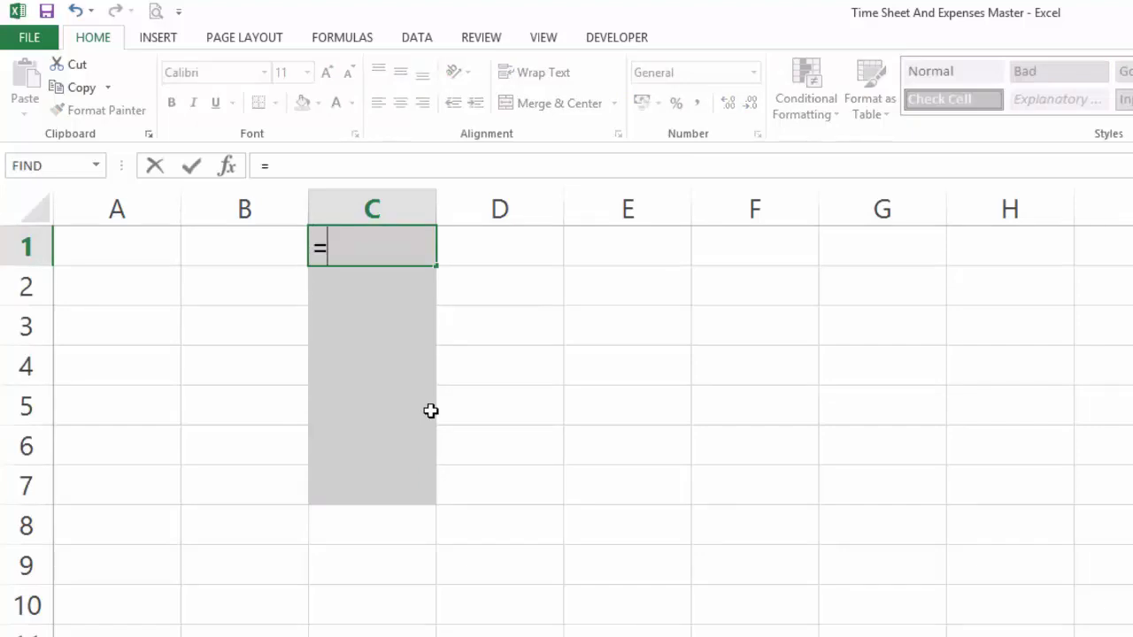
key("Left")
key("Left")
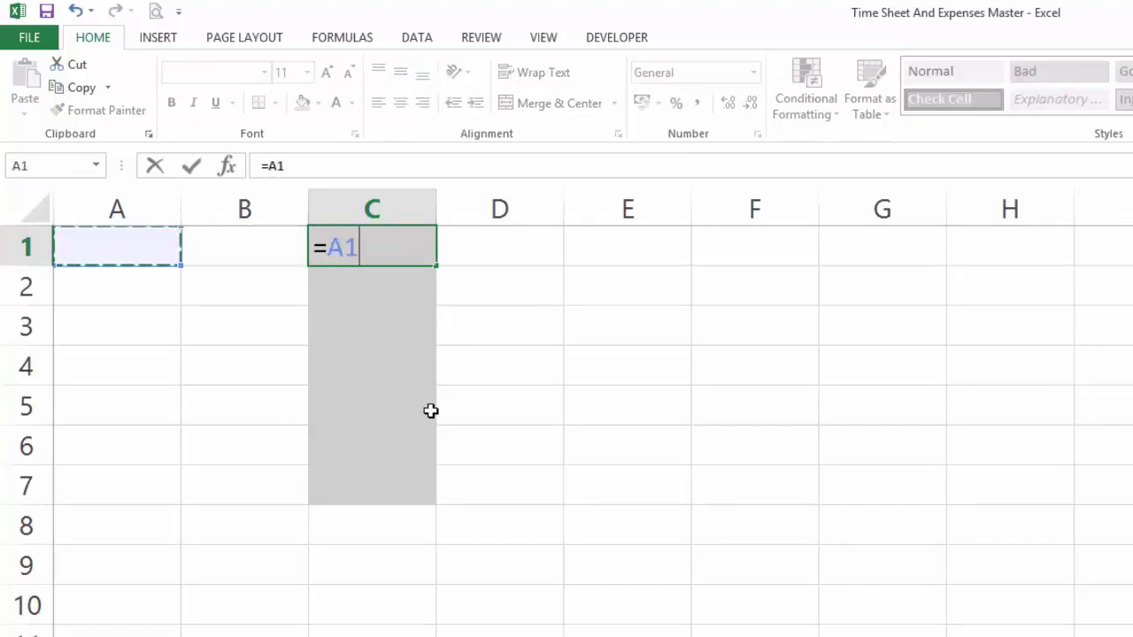
key("Return")
key("Up")
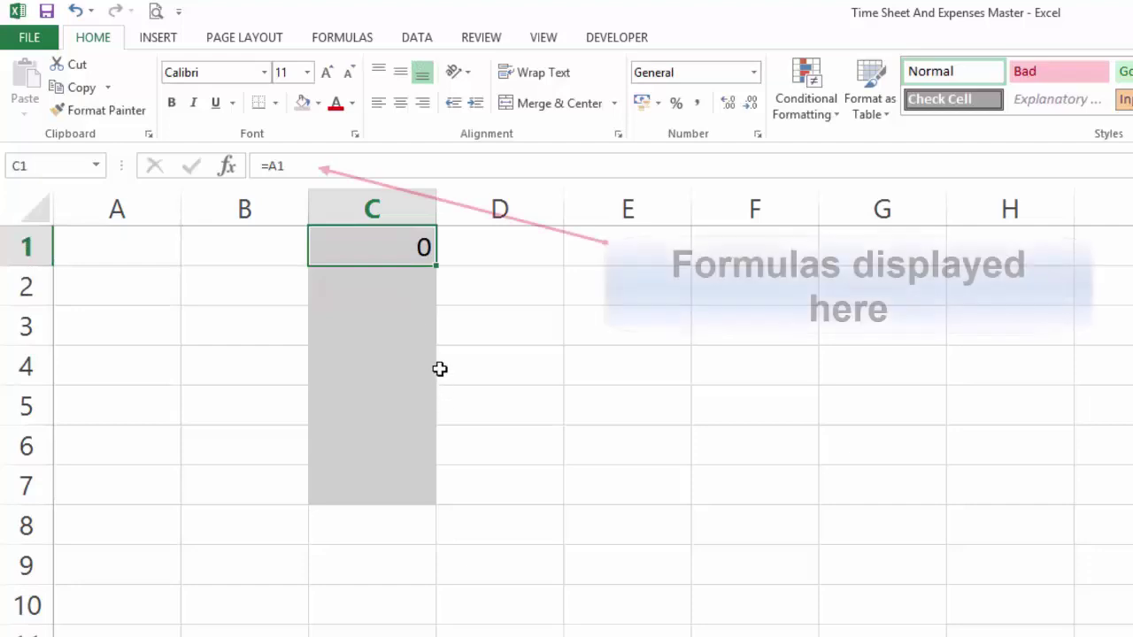
left_click(305, 167)
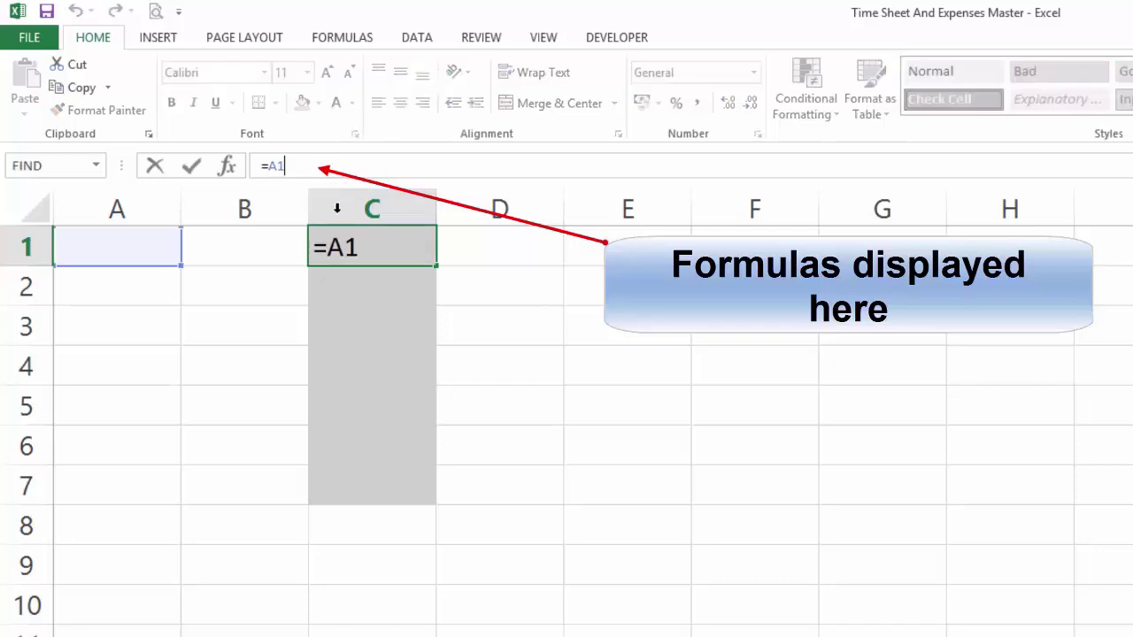
key("Return")
Fill C1's =A1 formula down to C7 and check the C2 and A-column references
left_click(380, 246)
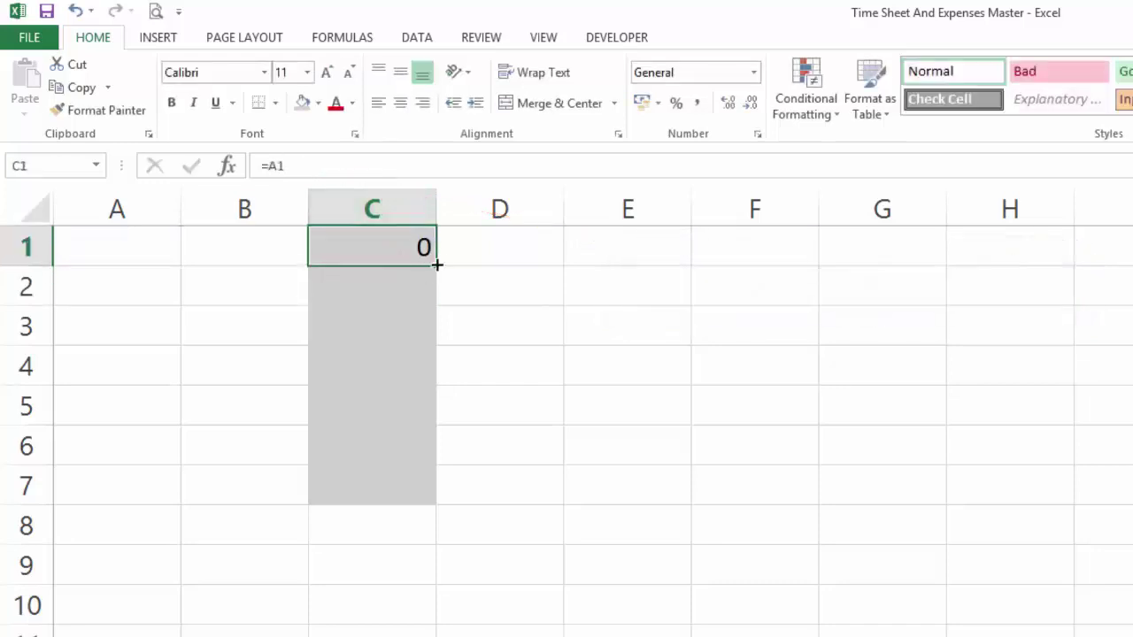
left_click_drag(438, 310, 435, 502)
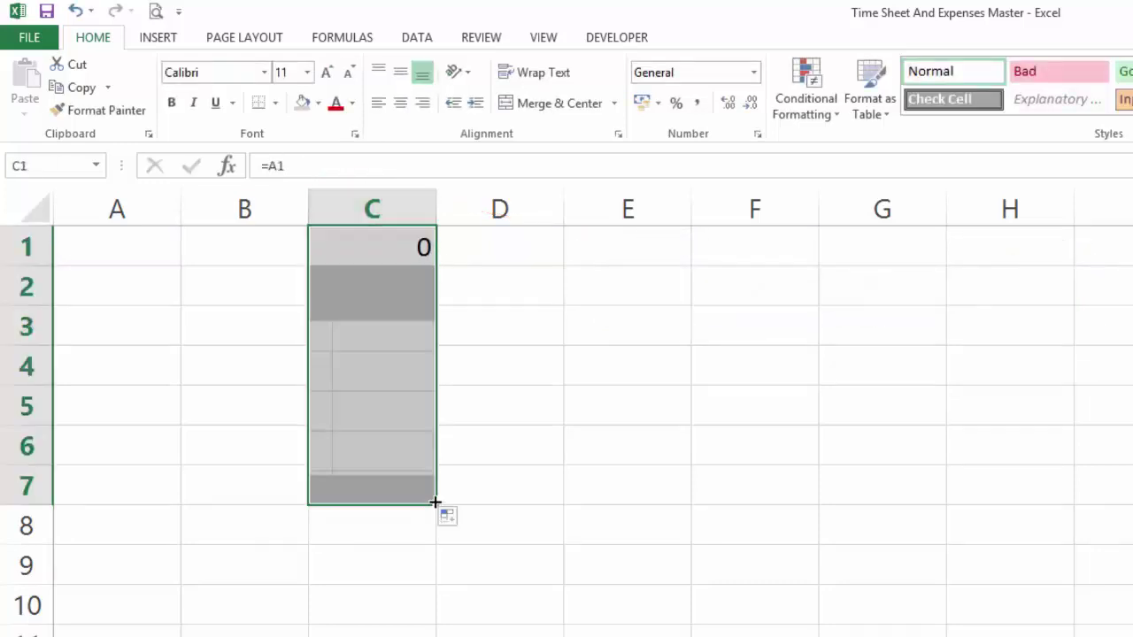
left_click(371, 248)
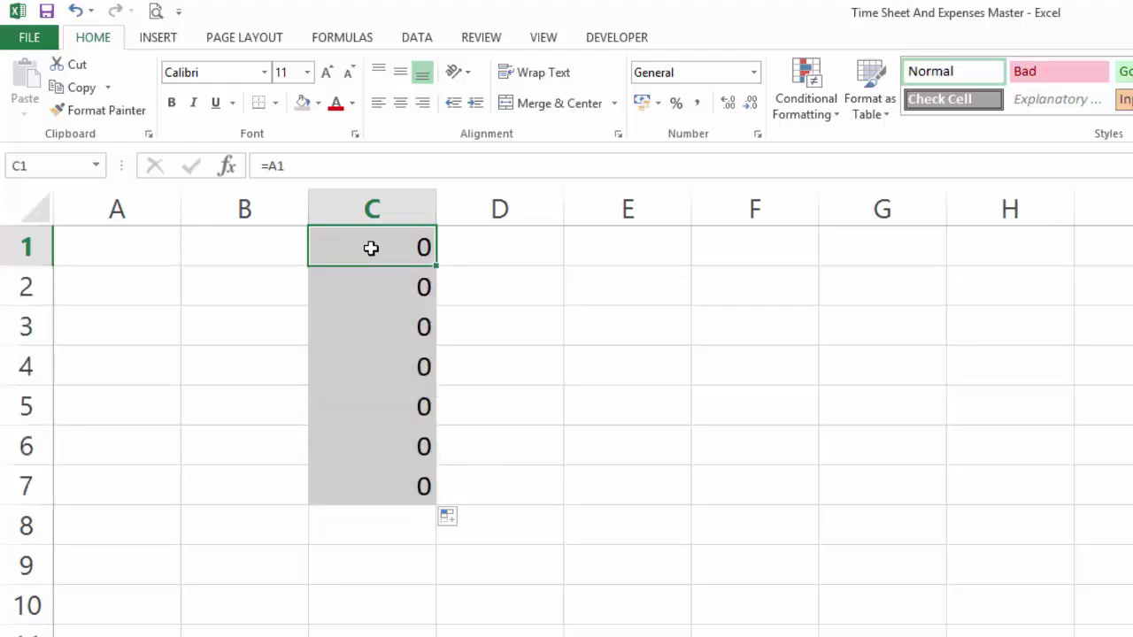
left_click(132, 245)
left_click(378, 279)
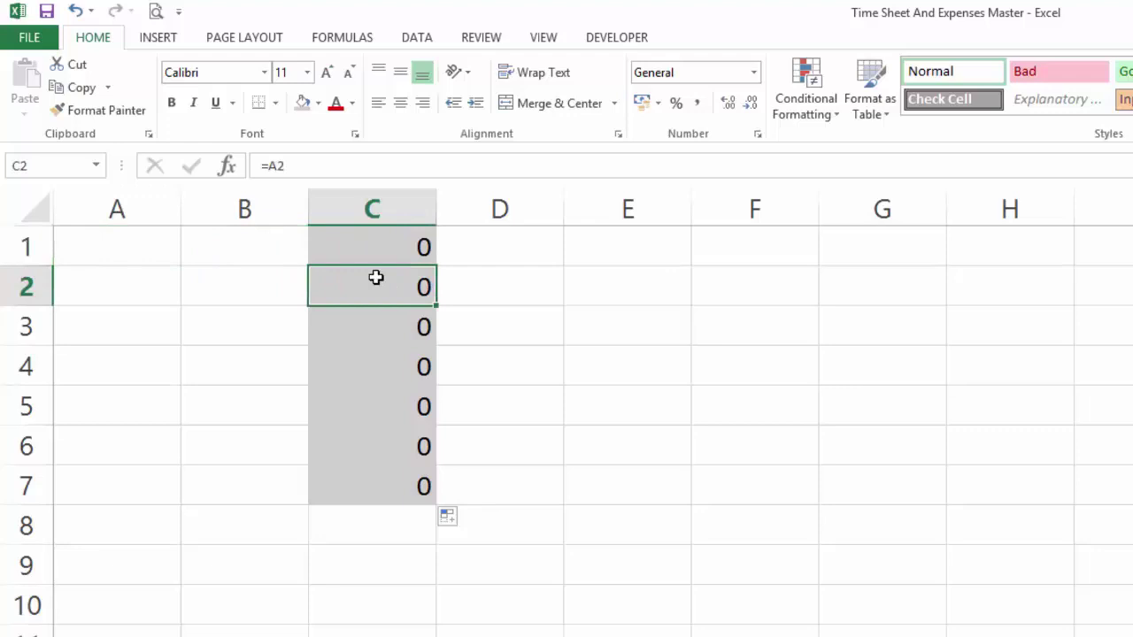
left_click(165, 286)
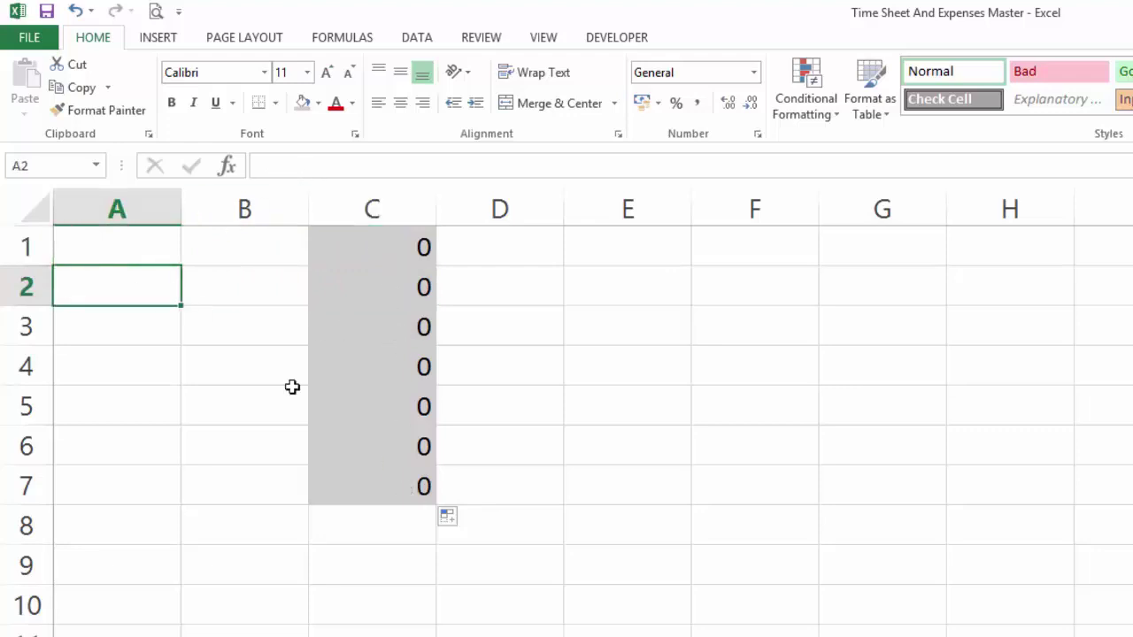
Enter Monday in A1 and check C1 now mirrors it
left_click(109, 246)
type("Monday")
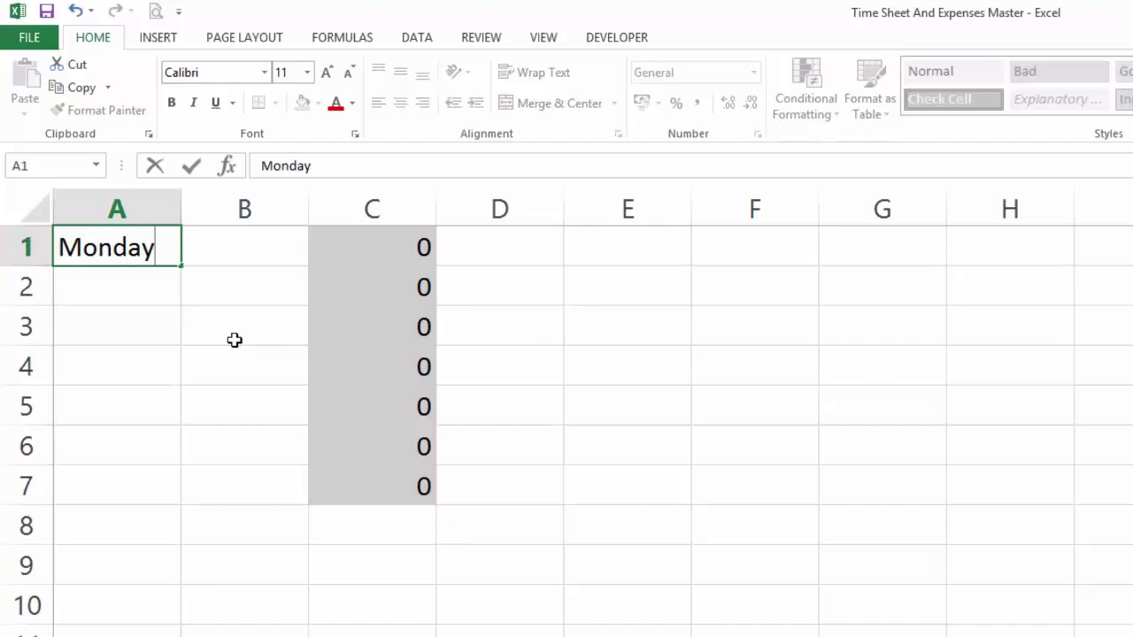
key("Return")
key("Up")
key("Right")
key("Right")
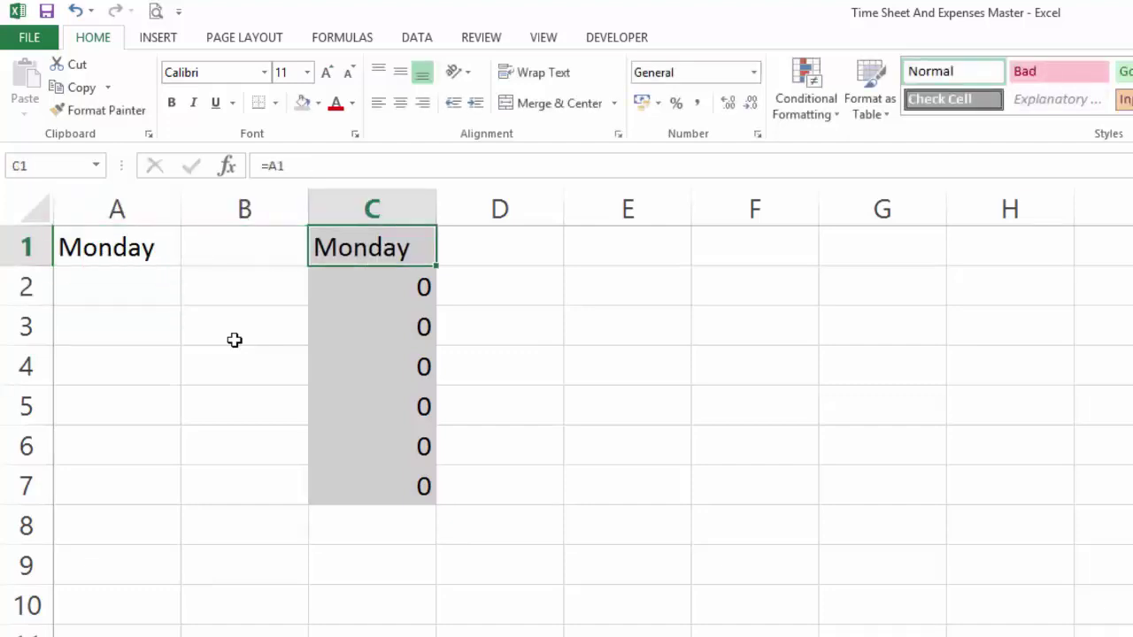
key("Down")
key("Up")
key("Left")
key("Left")
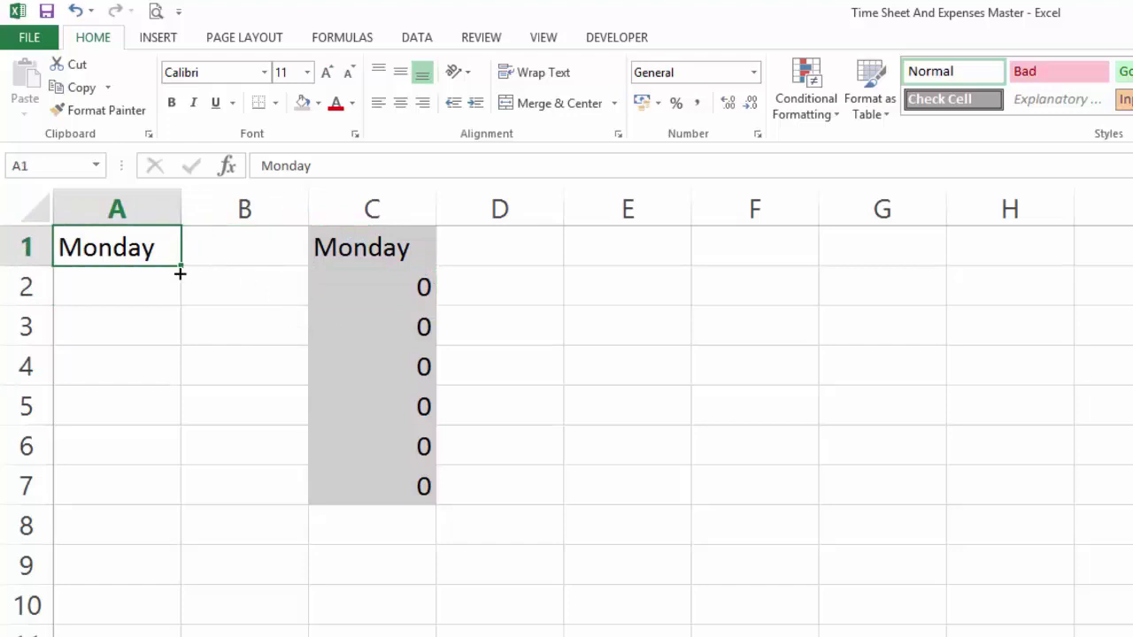
Fill A1:A7 with Monday through Sunday and autofit column A to Wednesday
left_click_drag(181, 267, 180, 504)
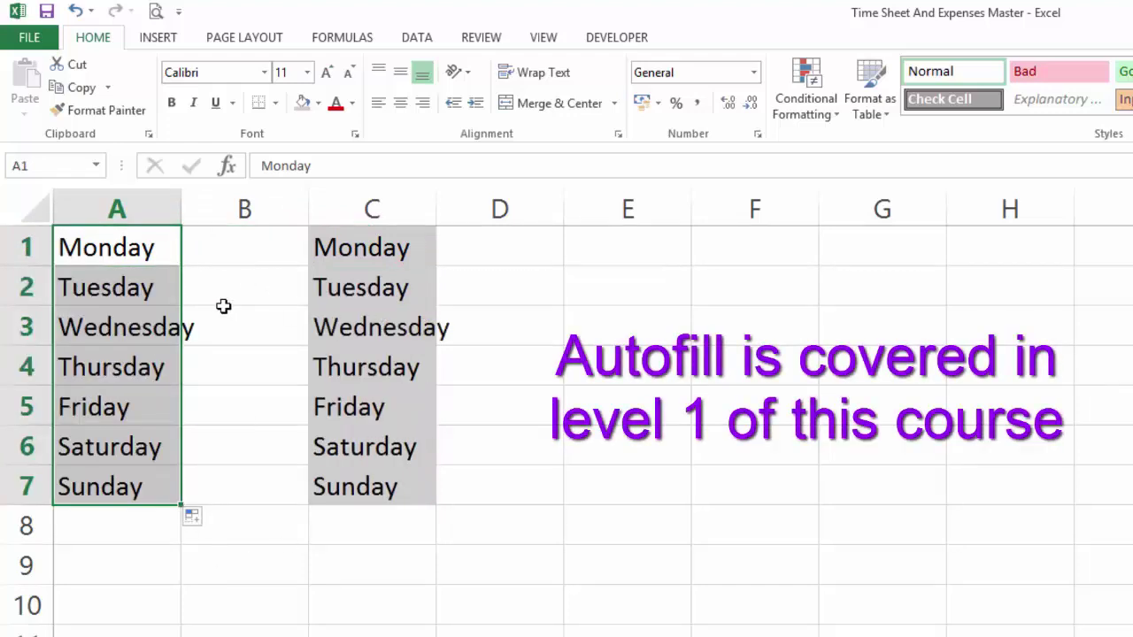
left_click(240, 266)
key("shift+Down")
key("shift+Down")
left_click(240, 264)
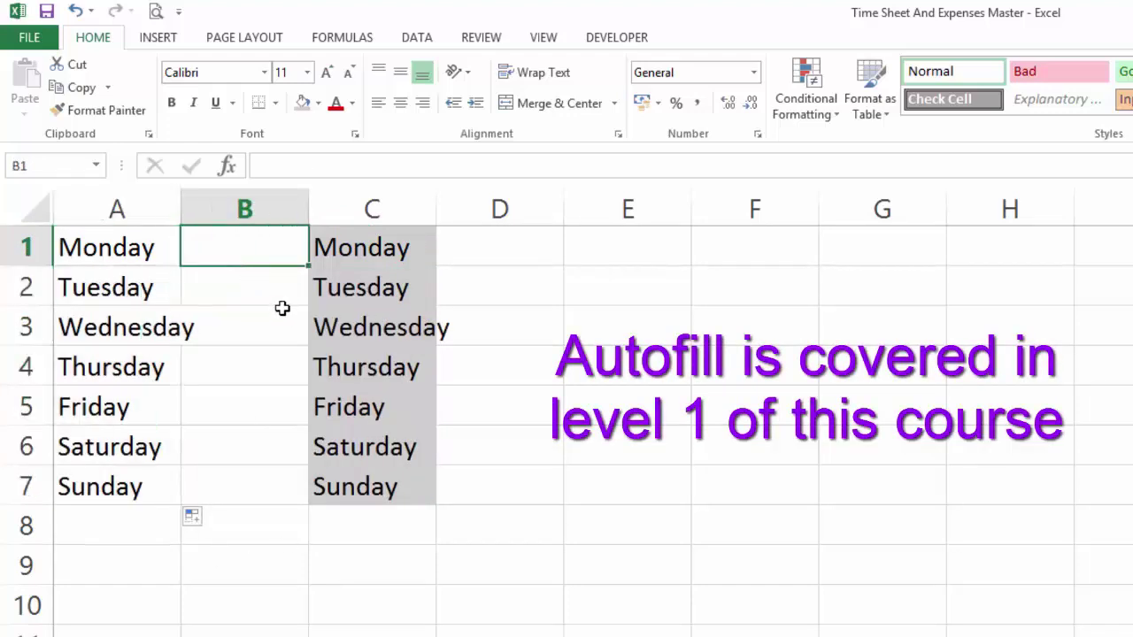
double_click(181, 212)
Check each day name in A1 through A7
left_click(127, 244)
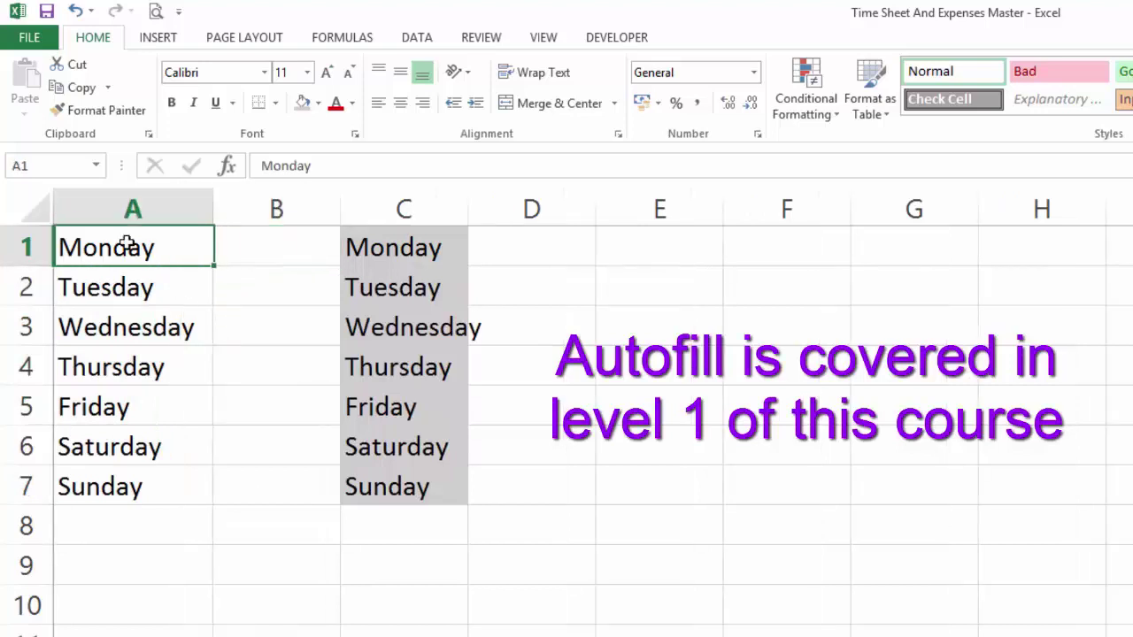
left_click(124, 284)
left_click(121, 325)
left_click(124, 365)
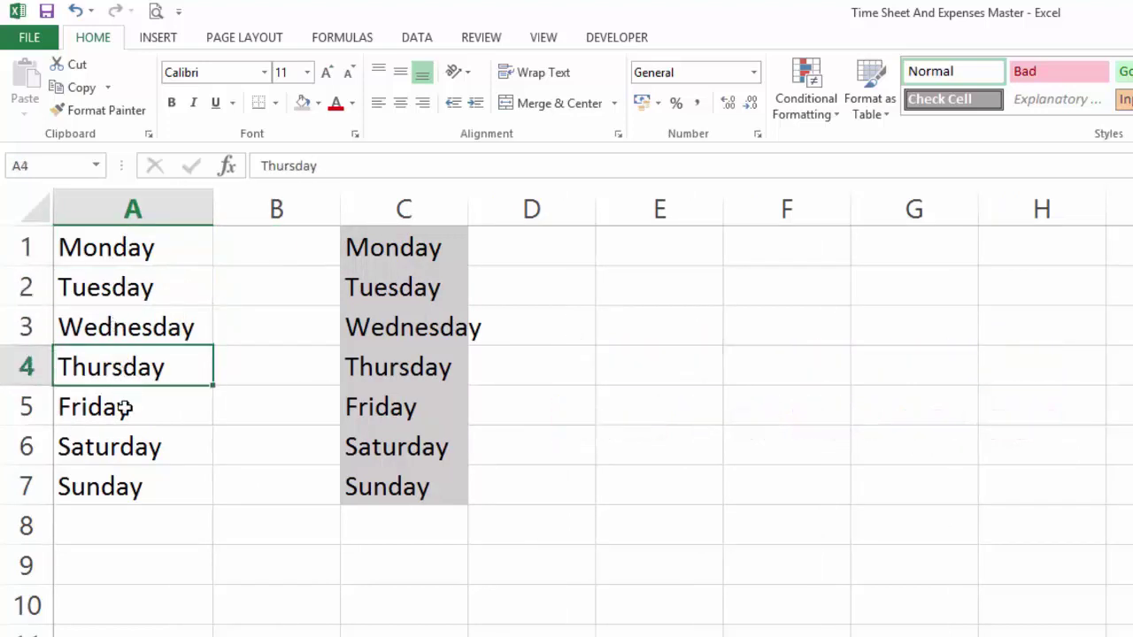
left_click(124, 408)
left_click(122, 446)
left_click(115, 486)
Inspect the mirroring formulas in C1 through C7
left_click(427, 246)
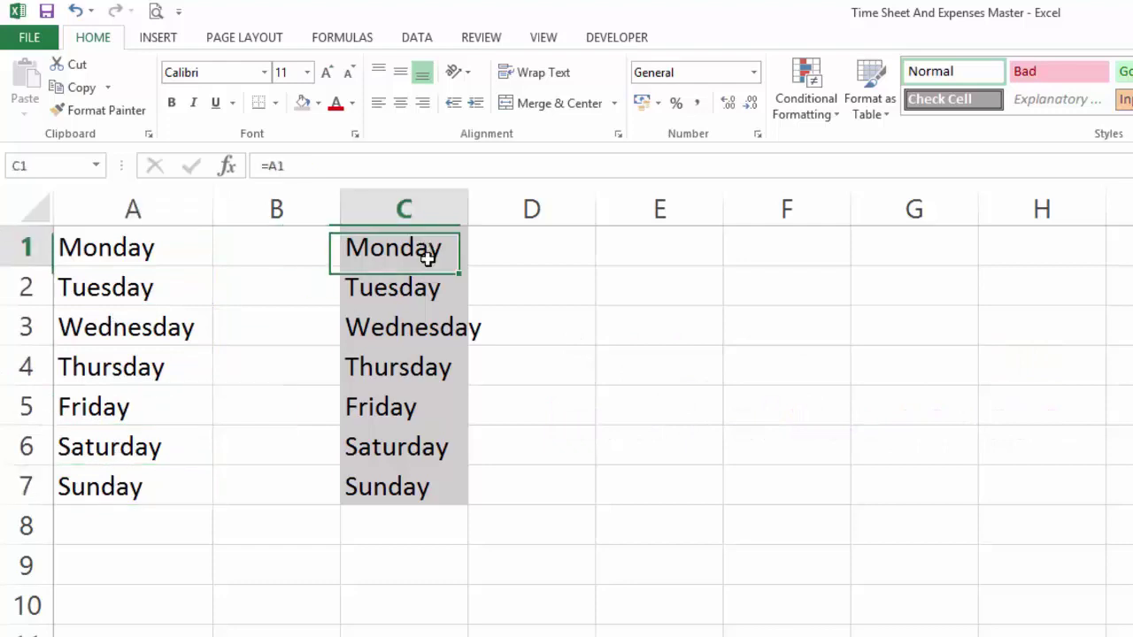
left_click(418, 296)
left_click(417, 327)
left_click(415, 366)
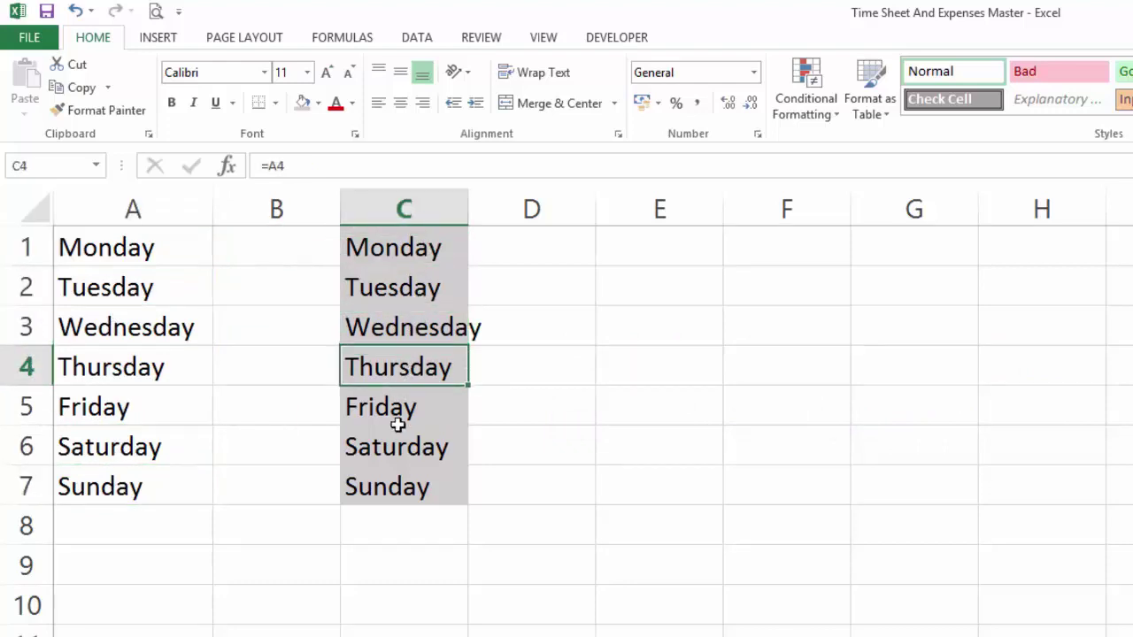
left_click(400, 412)
left_click(392, 447)
left_click(381, 482)
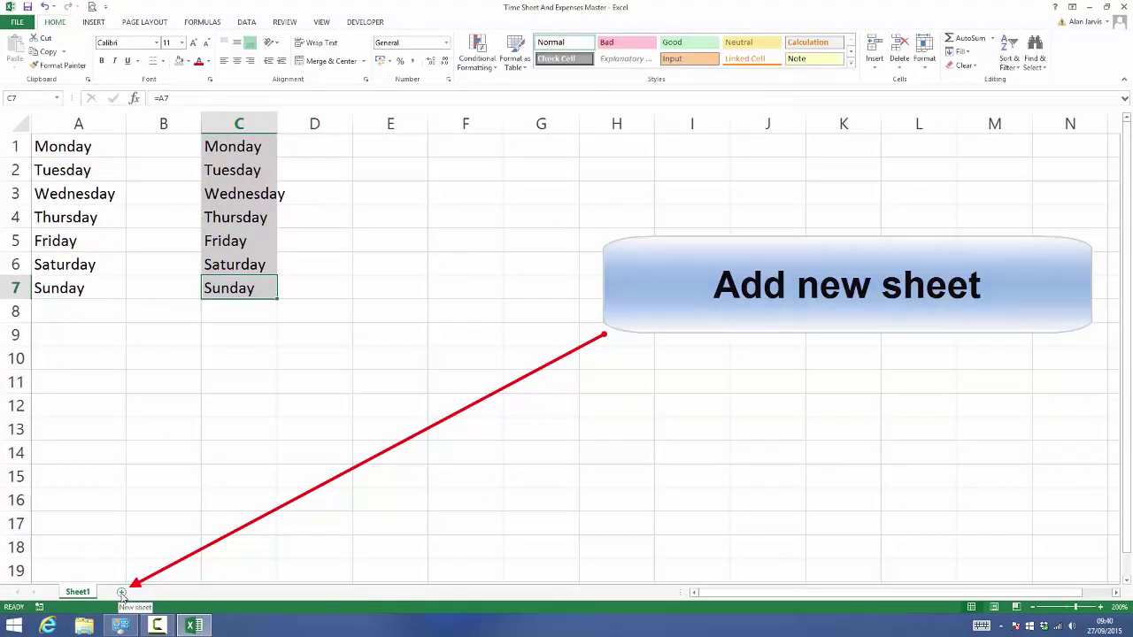
Add a blank Sheet3 and zoom the worksheet view in
left_click(121, 592)
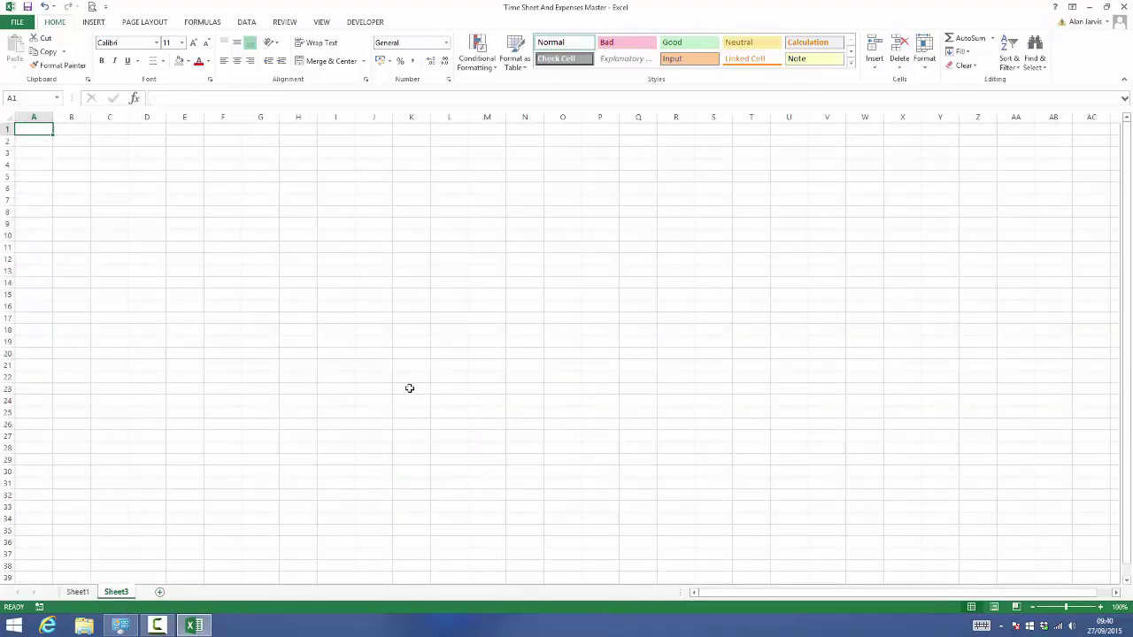
left_click(1101, 608)
left_click(1104, 607)
left_click(1104, 608)
left_click(1104, 607)
left_click(1104, 607)
left_click(1103, 607)
left_click(1104, 607)
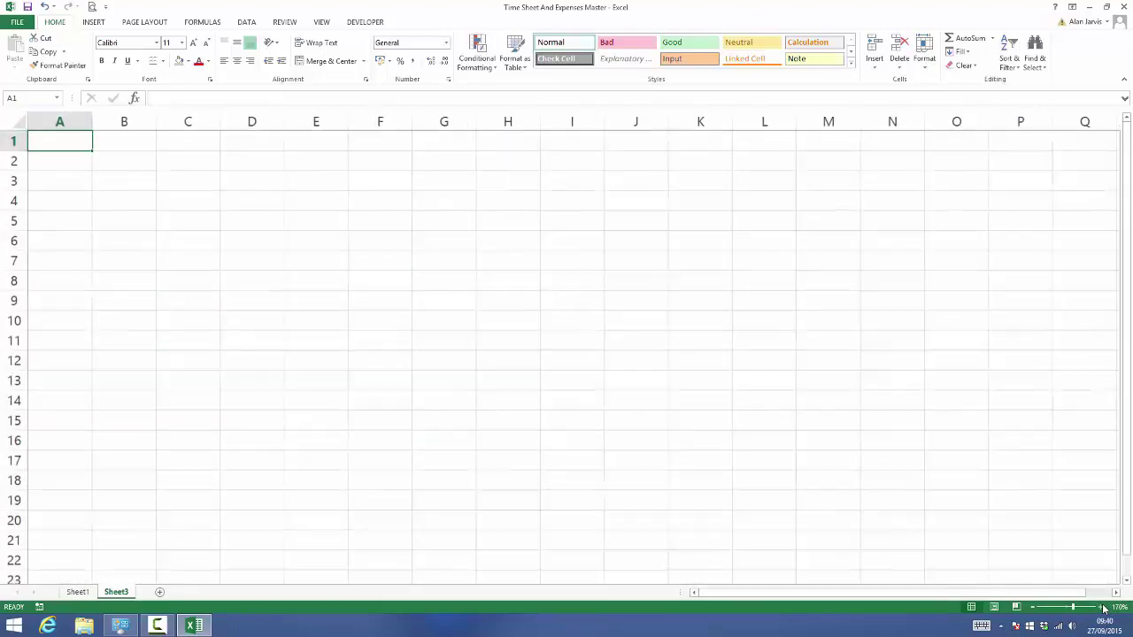
Check Sheet1's day lists, then return to the empty Sheet3
left_click(246, 227)
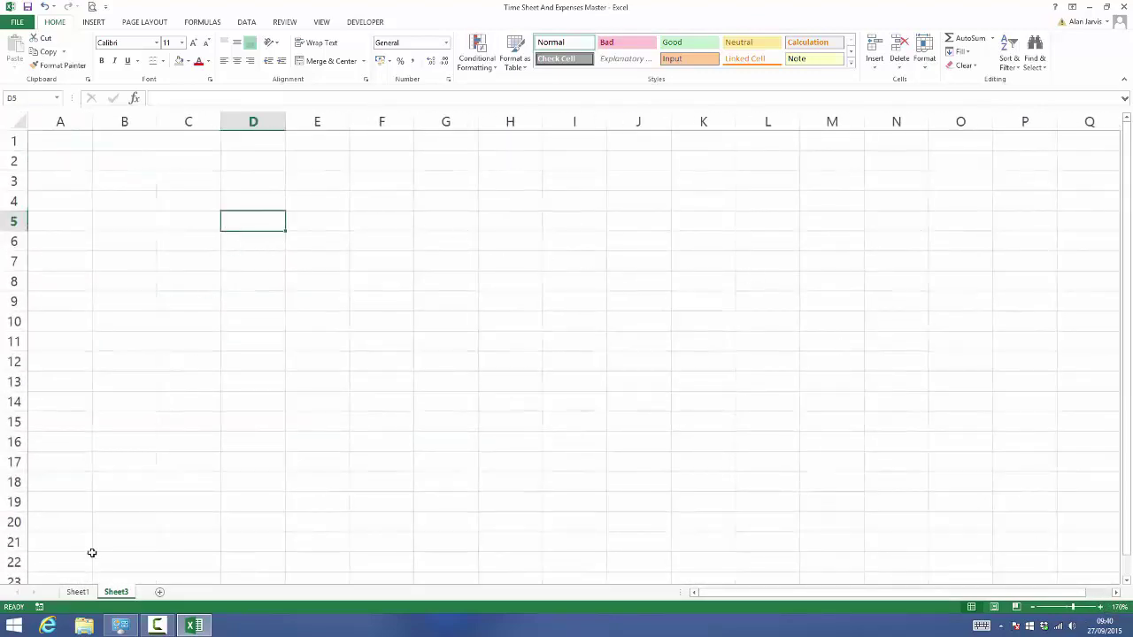
left_click(80, 591)
left_click(116, 591)
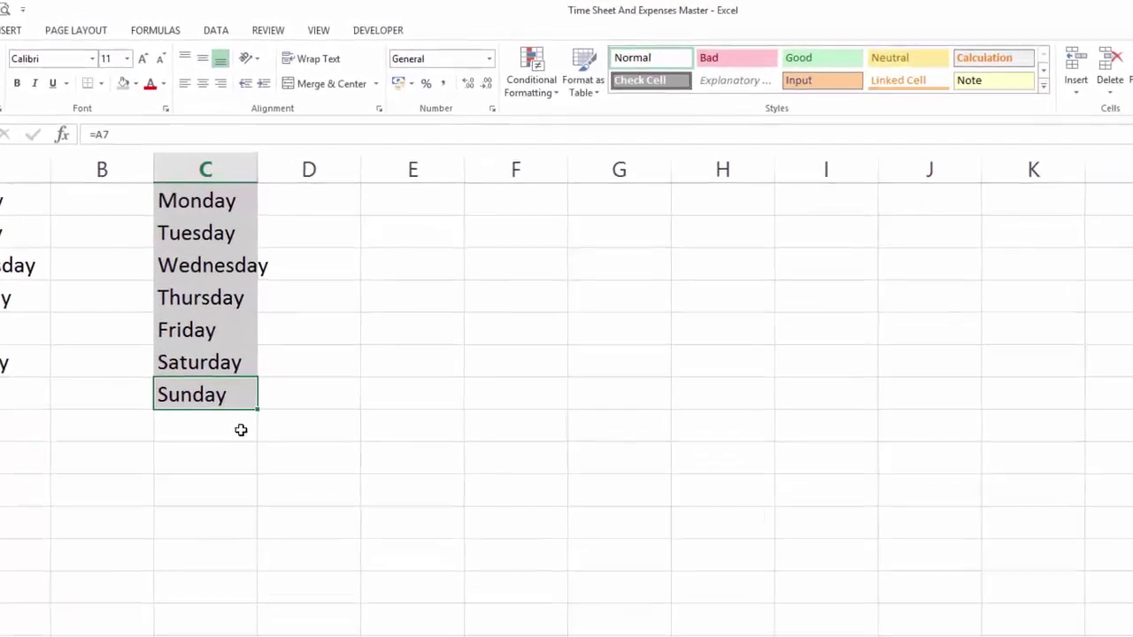
Open a second workbook window, Time Sheet And Expenses Master:2, from the View tab
left_click(315, 349)
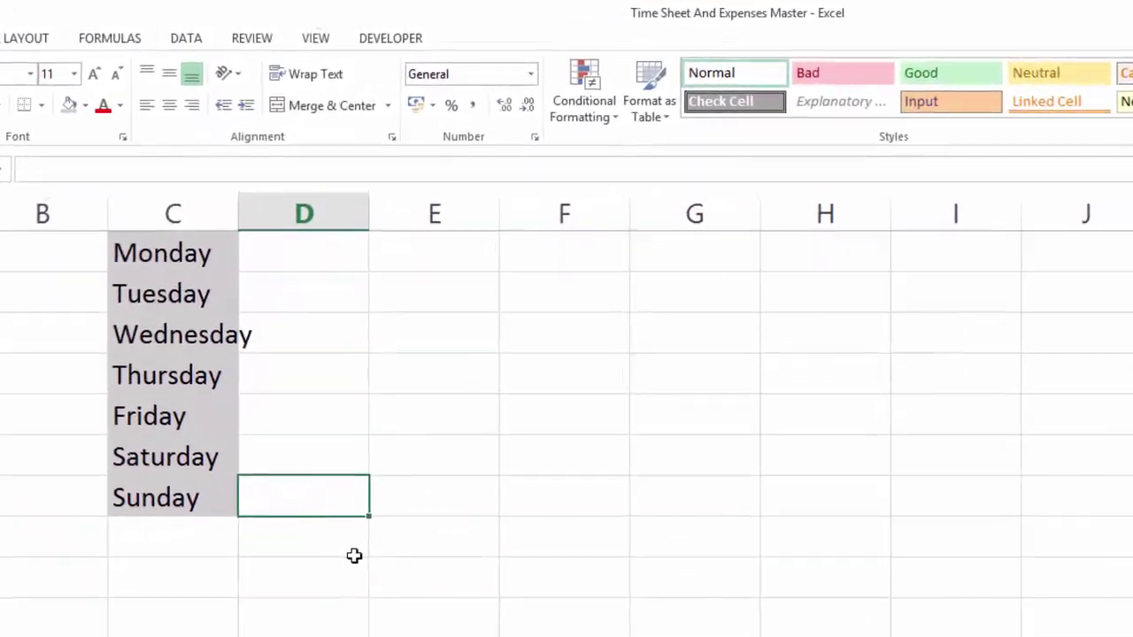
left_click(314, 46)
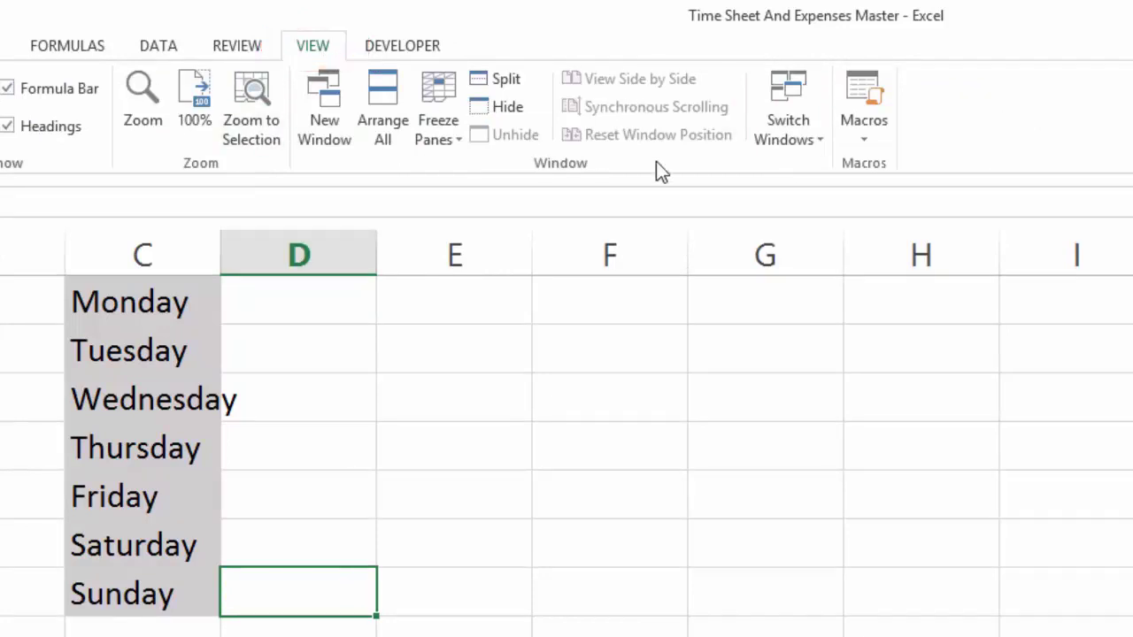
left_click(330, 101)
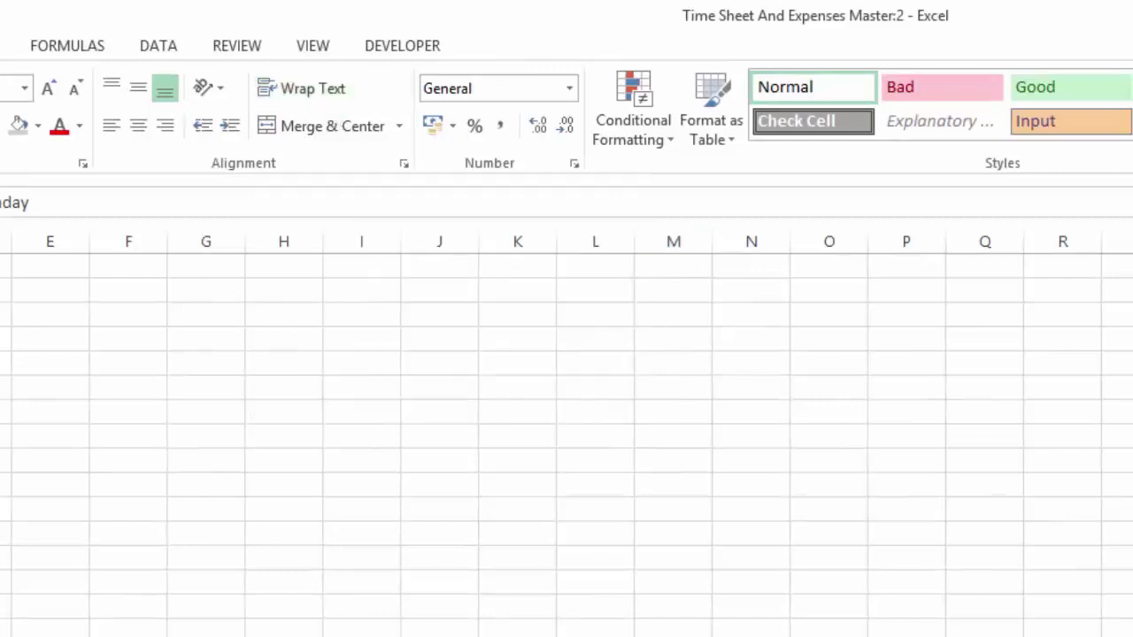
scroll(567, 434, "up", 7)
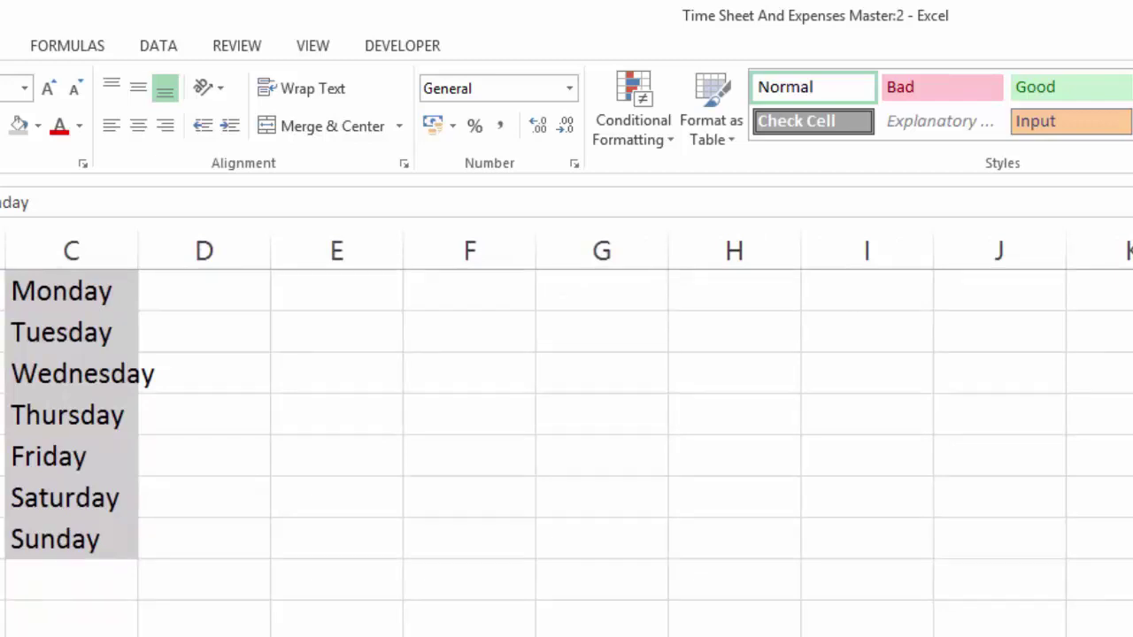
left_click(312, 45)
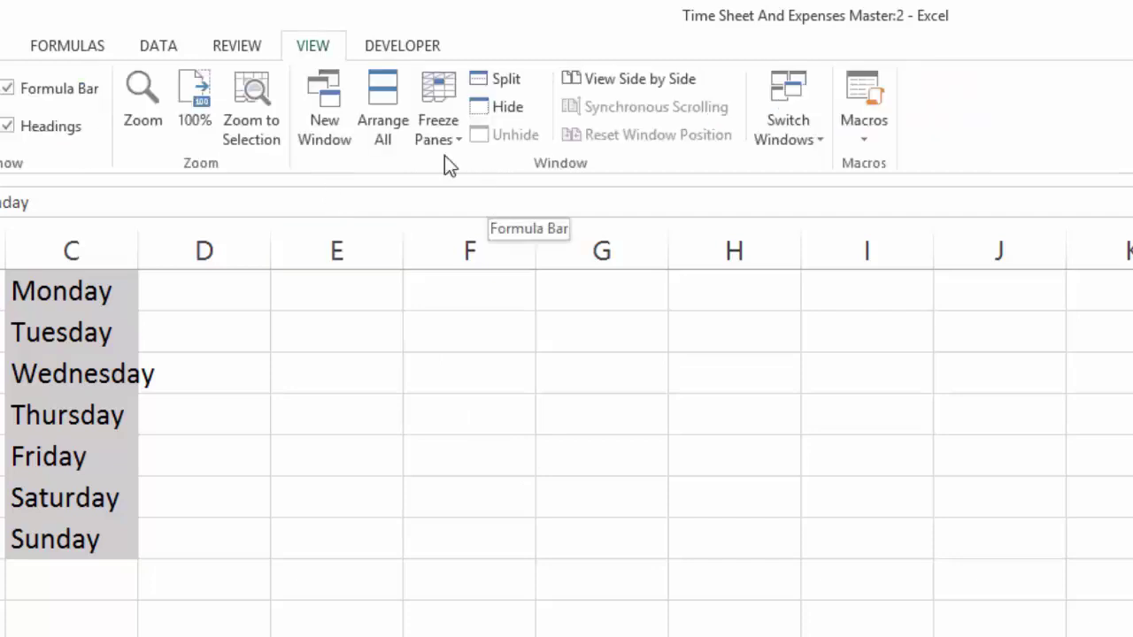
Tile both workbook windows side by side and show Sheet3 cell A1 on the right
left_click(655, 80)
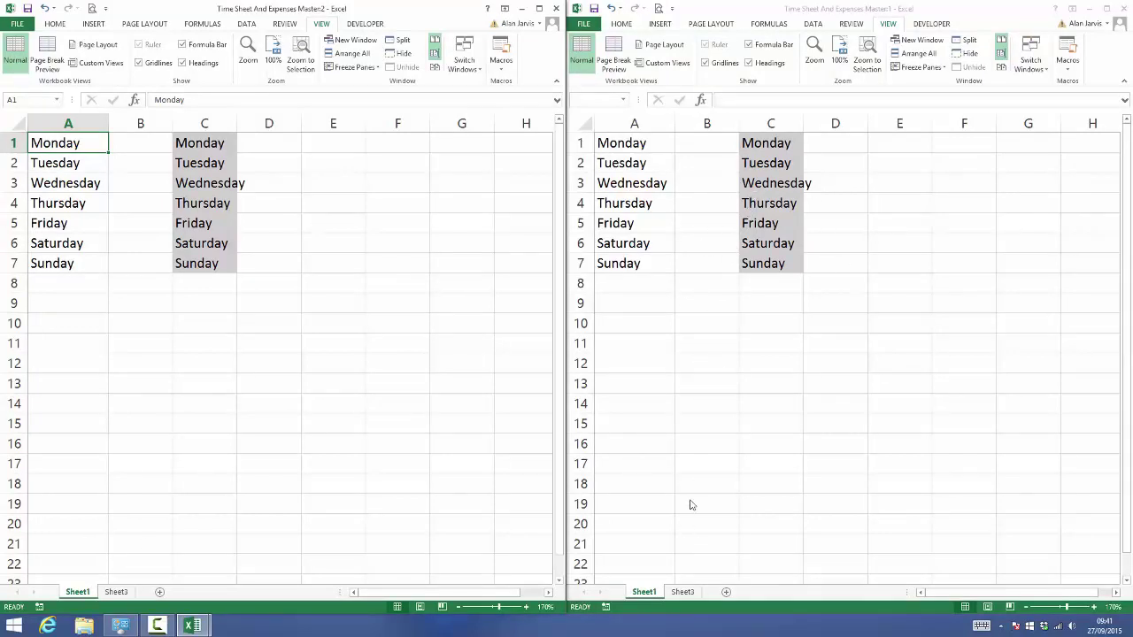
left_click(686, 596)
left_click(683, 592)
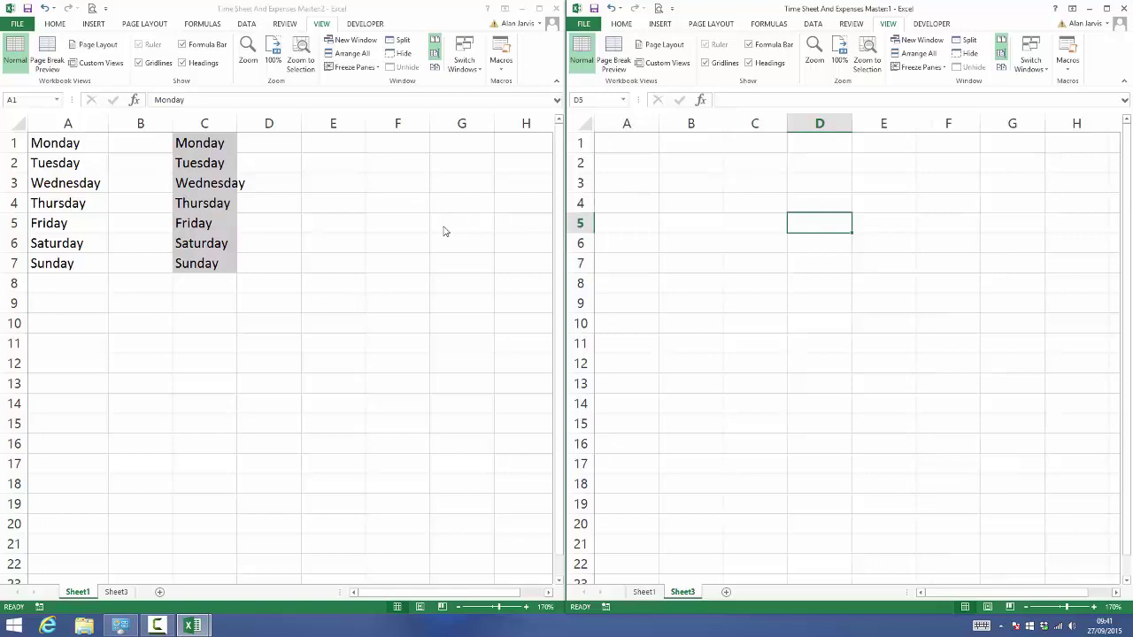
left_click(628, 147)
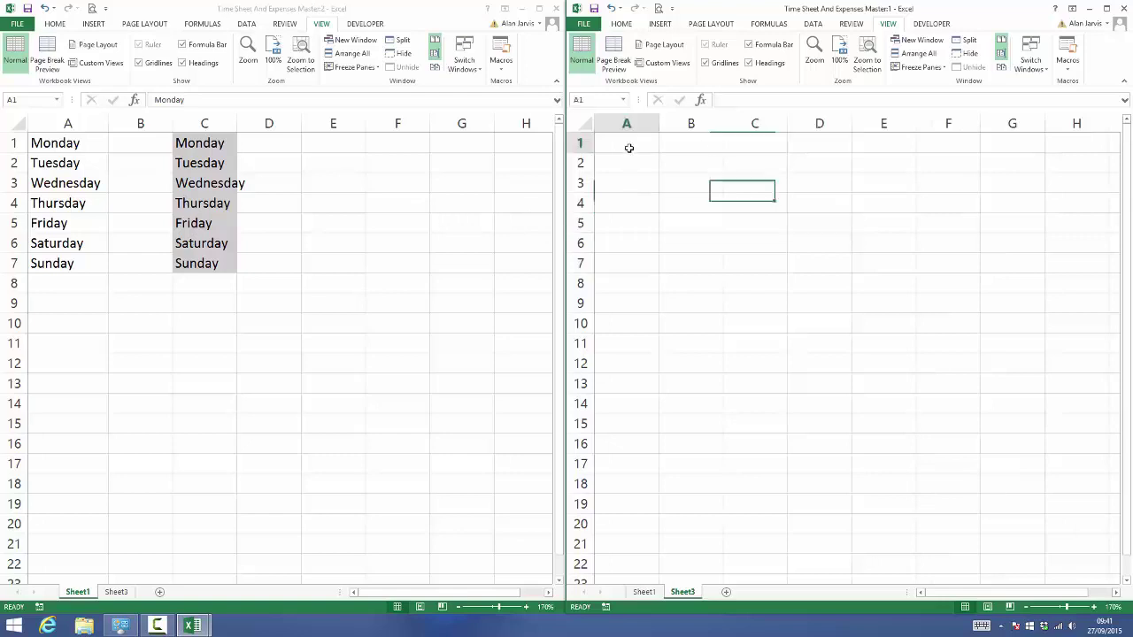
Give Sheet3 cells B1 to B7 a grey fill
left_click(688, 143)
left_click_drag(688, 143, 684, 256)
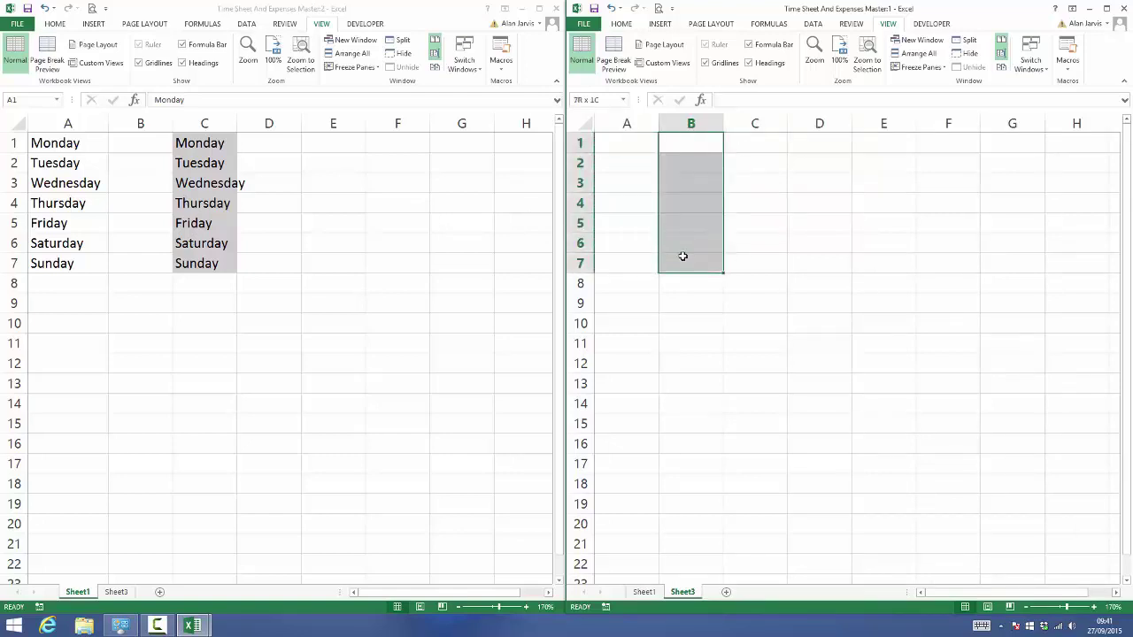
left_click(623, 24)
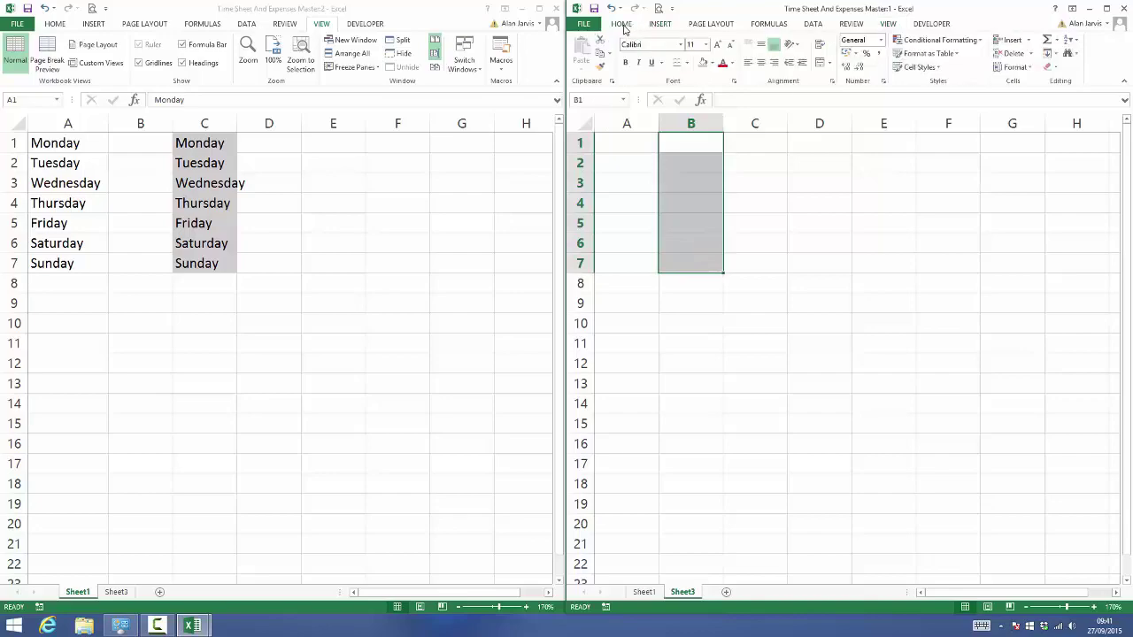
left_click(750, 67)
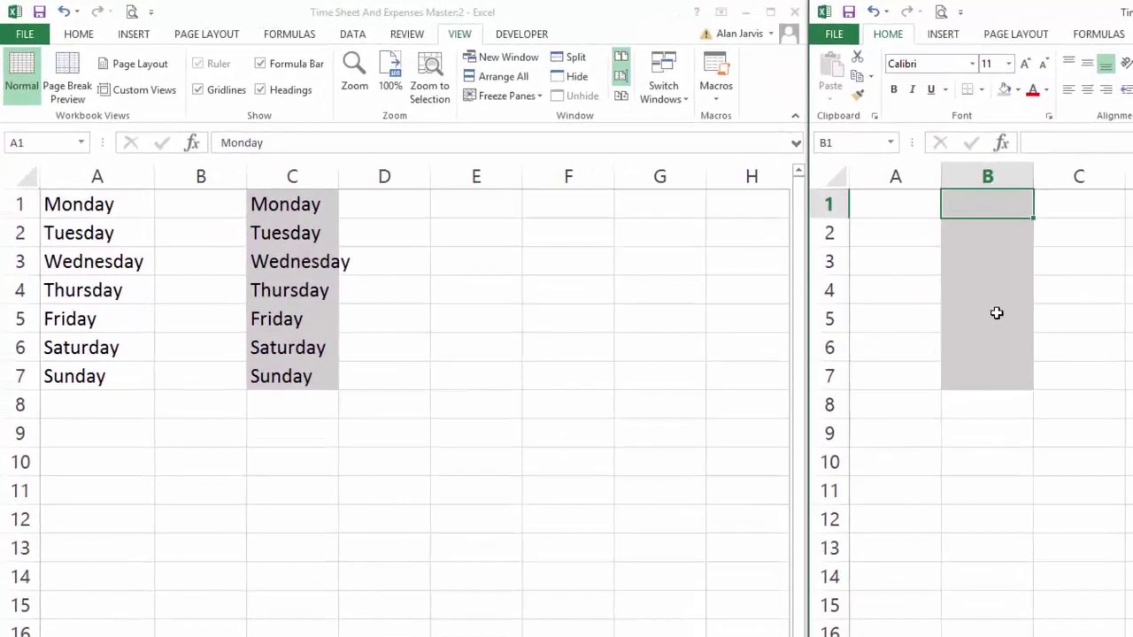
Enter =Sheet1!A1 in Sheet3 B1 and fill it down to B7
type("=")
left_click(120, 206)
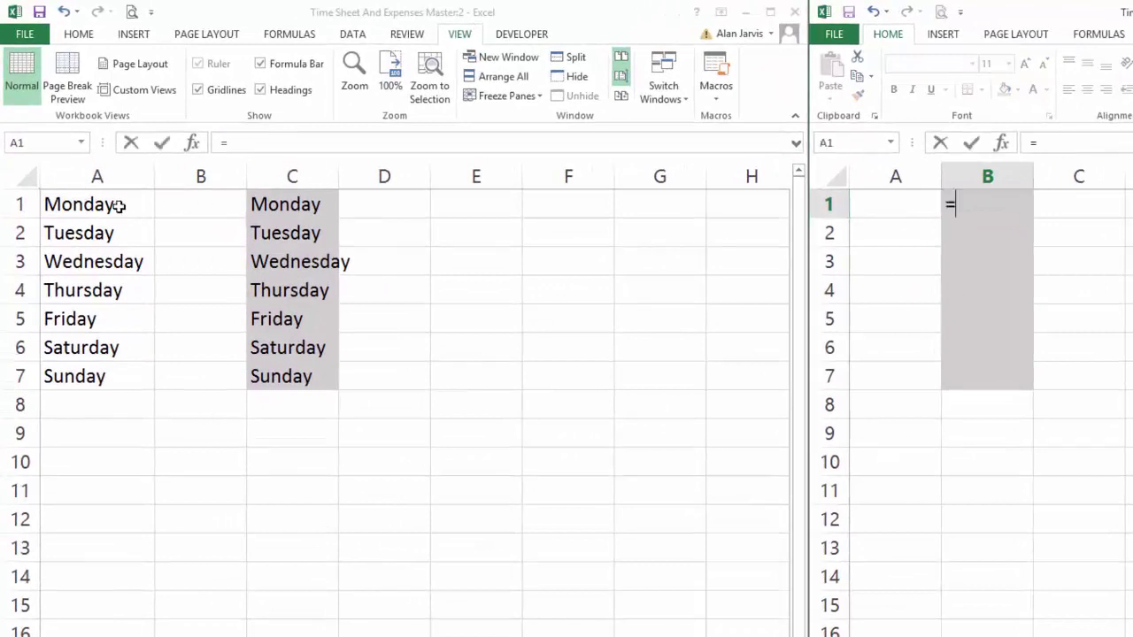
left_click(100, 205)
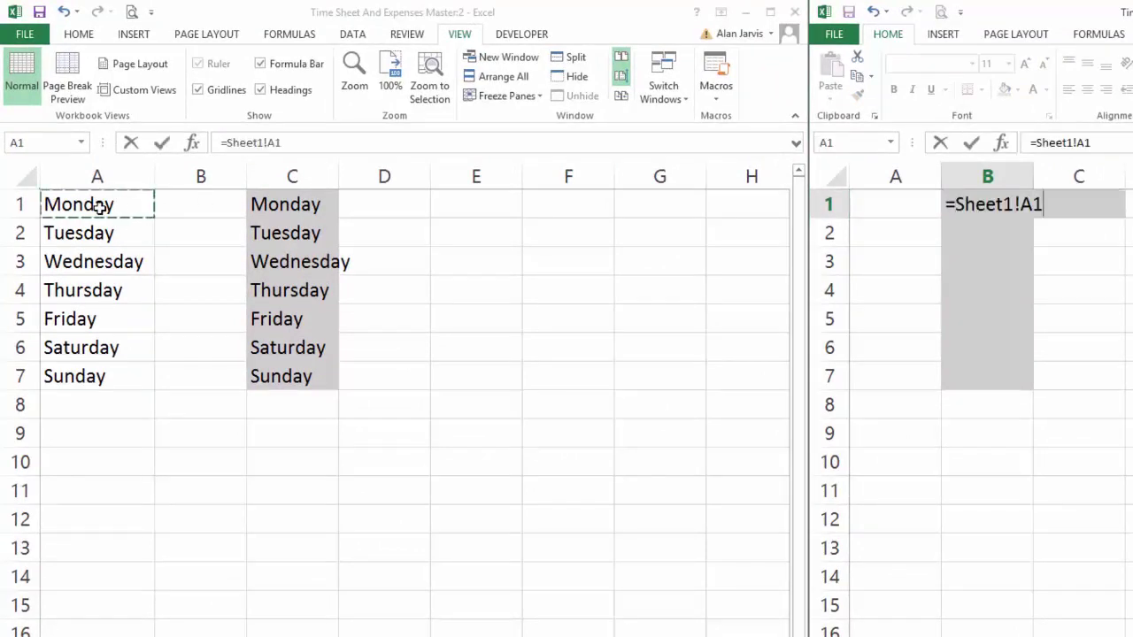
key("Return")
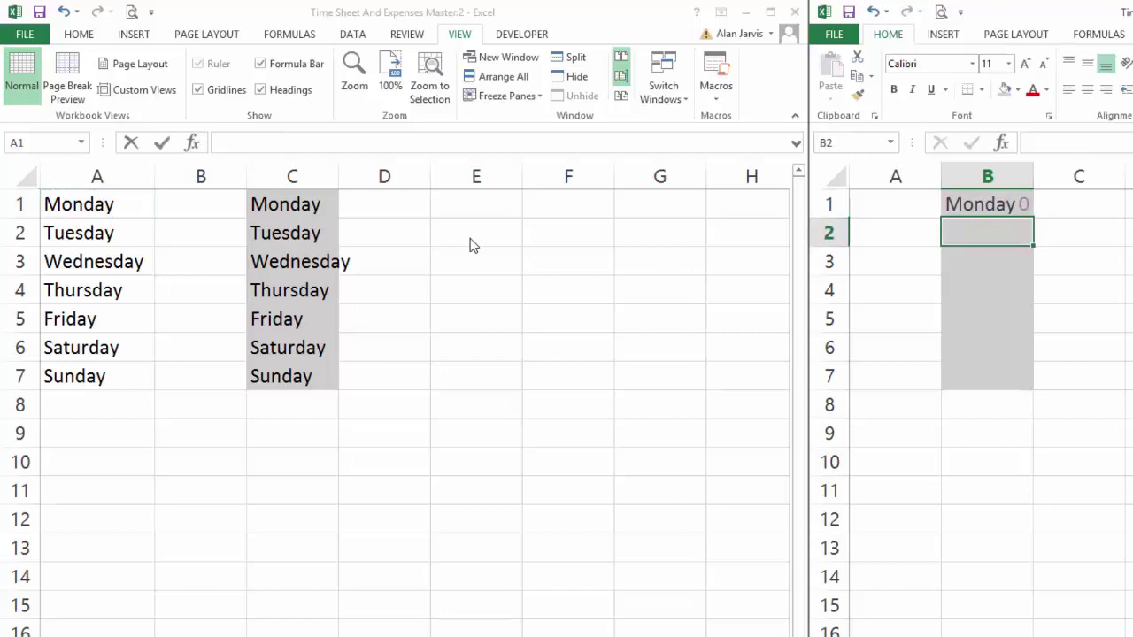
left_click(973, 204)
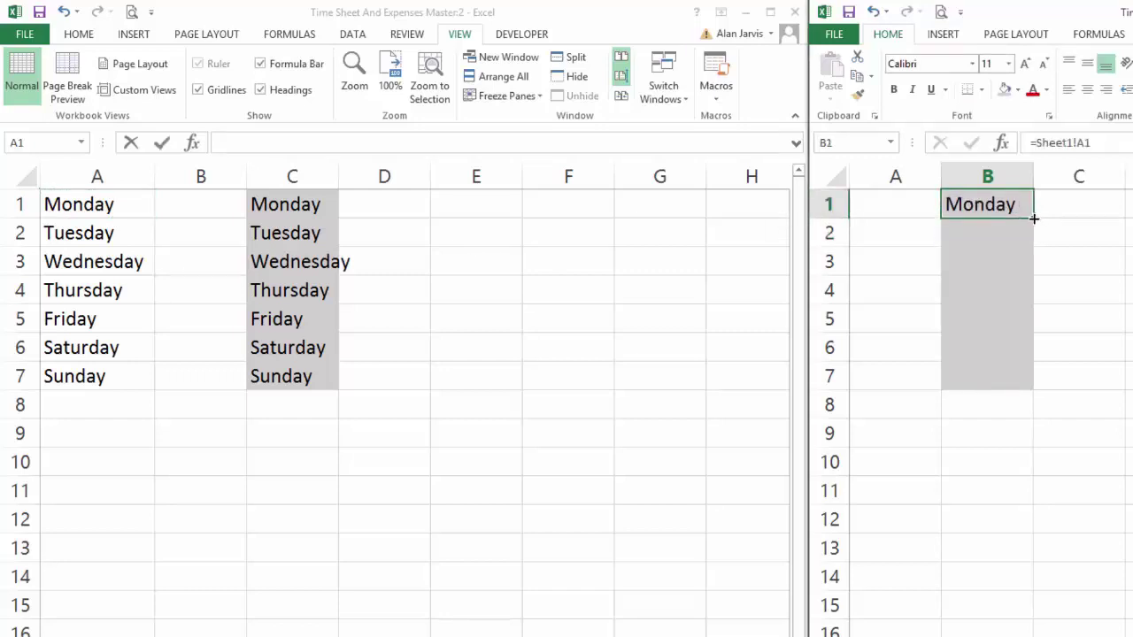
left_click_drag(1033, 218, 1031, 382)
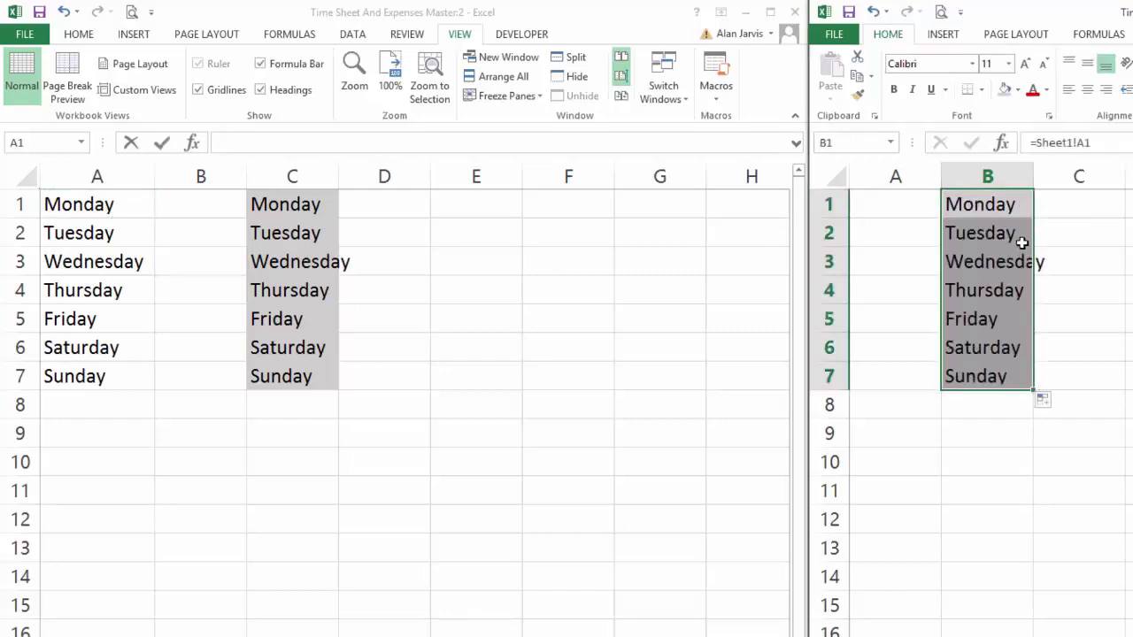
left_click(994, 203)
Replace Thursday in Sheet1 cell A4 with Apples
left_click(99, 290)
left_click(110, 293)
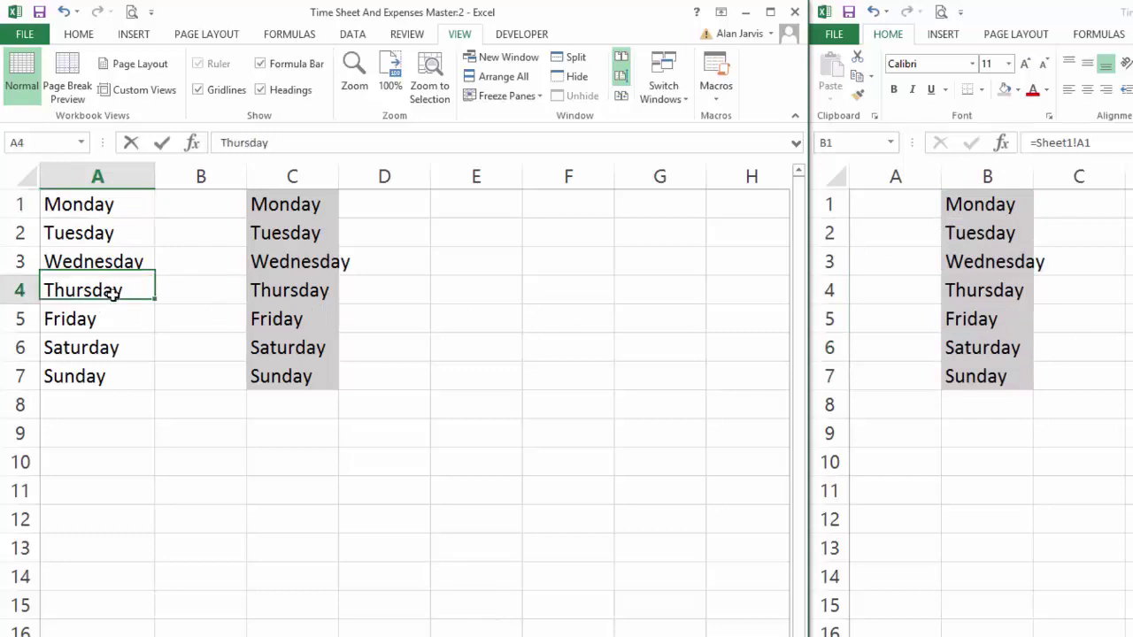
type("Allples")
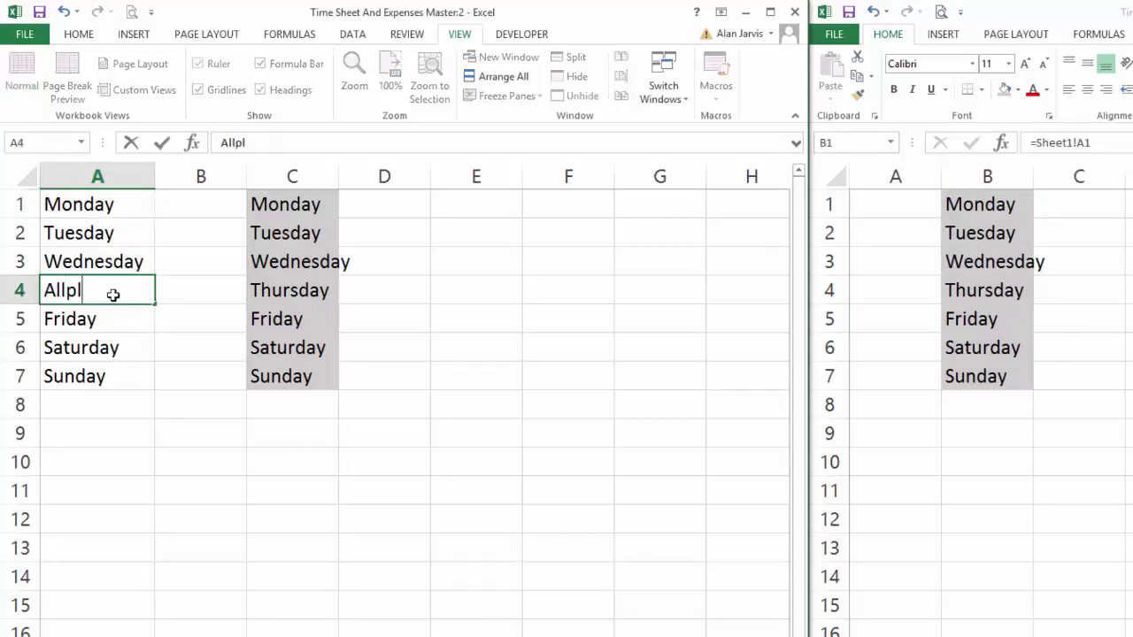
key("BackSpace")
key("BackSpace")
key("BackSpace")
key("BackSpace")
key("BackSpace")
key("BackSpace")
type("pl")
key("BackSpace")
type("ples")
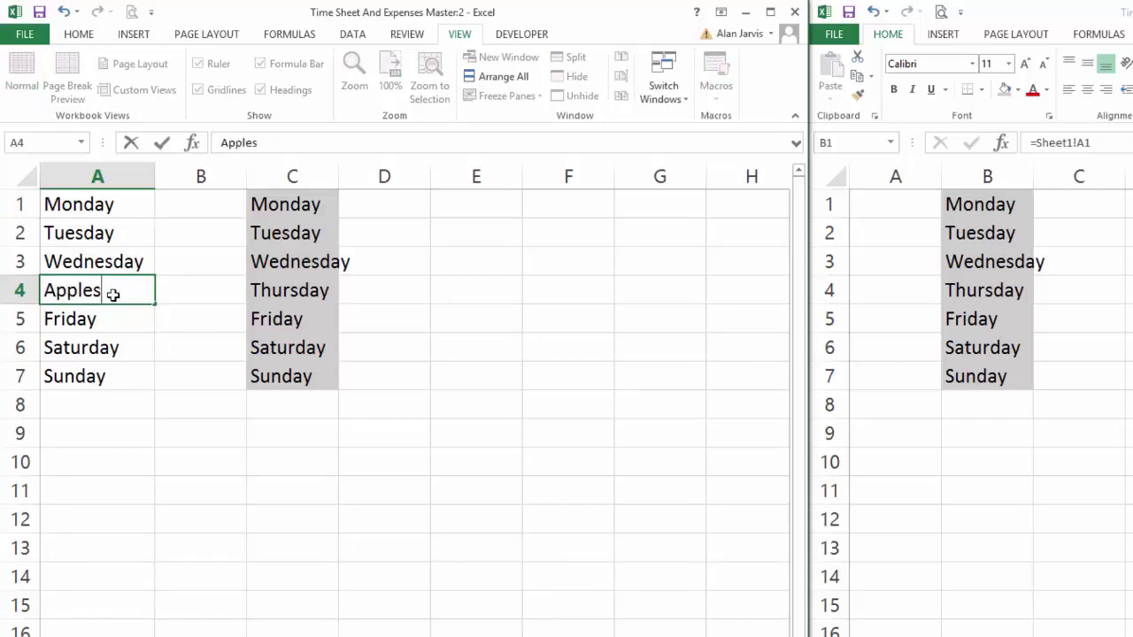
key("Return")
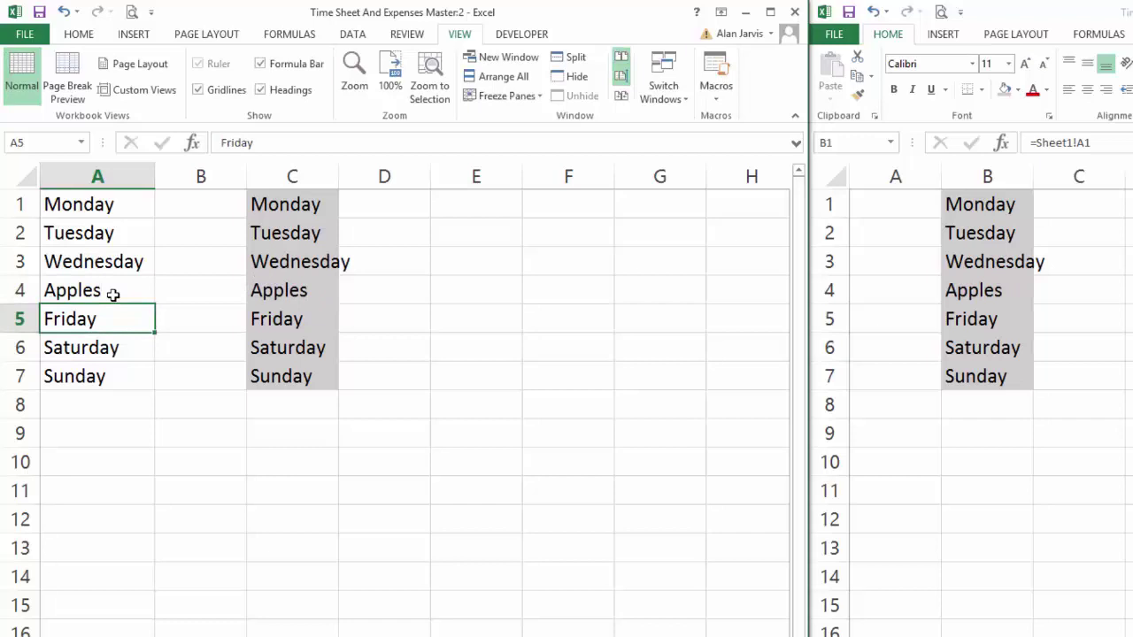
Confirm C4 and Sheet3 cell B4 now show Apples
left_click(258, 299)
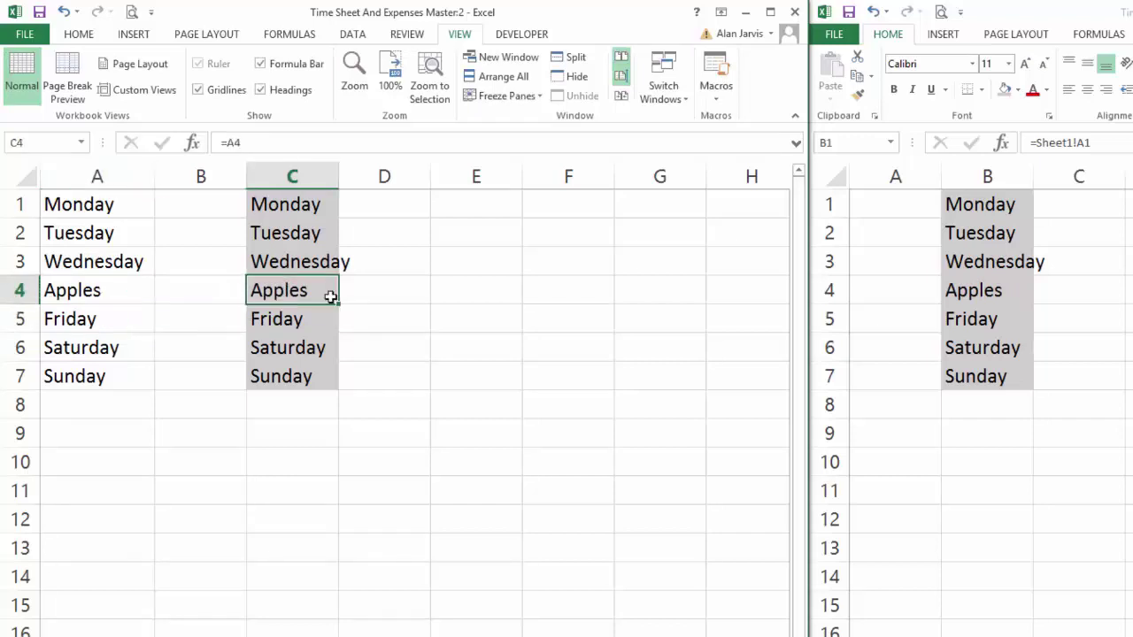
left_click_drag(295, 207, 301, 372)
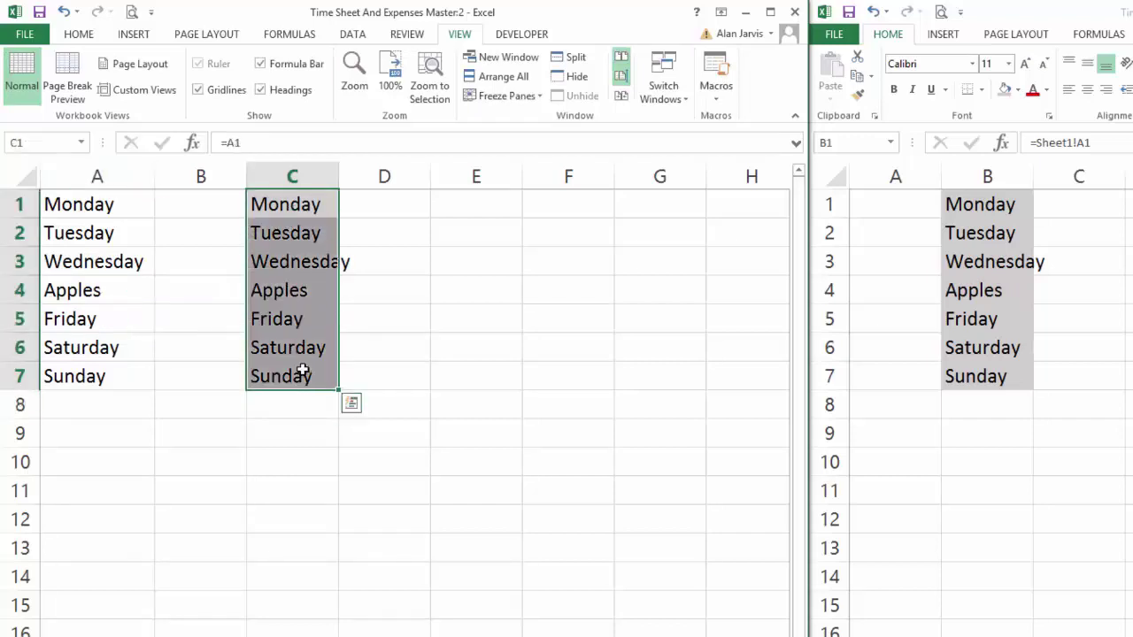
left_click(992, 291)
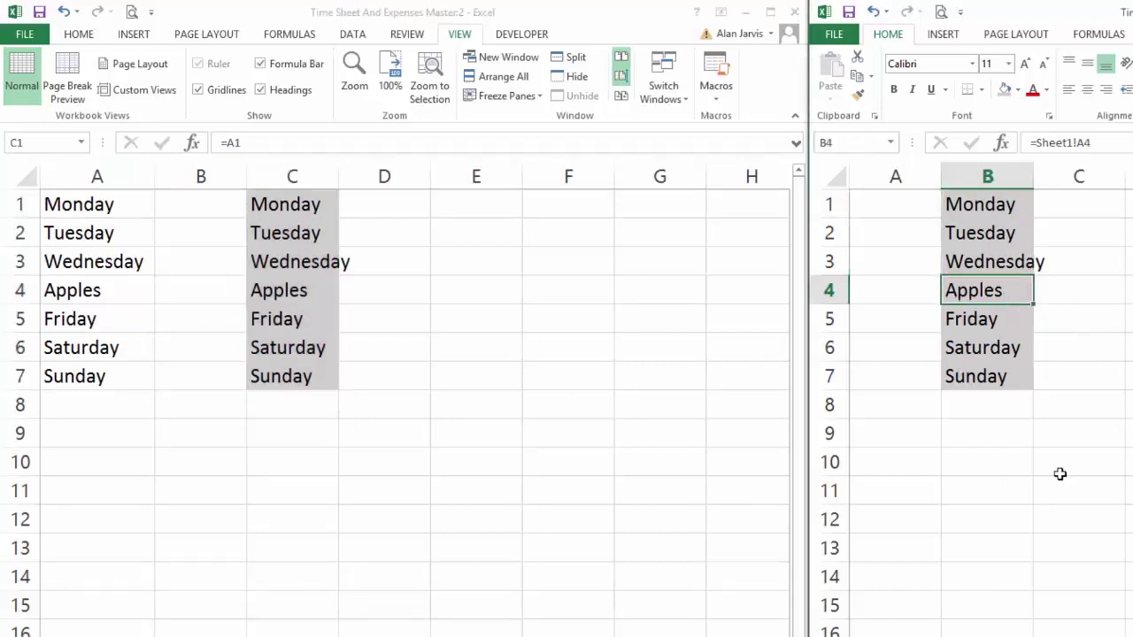
left_click(423, 239)
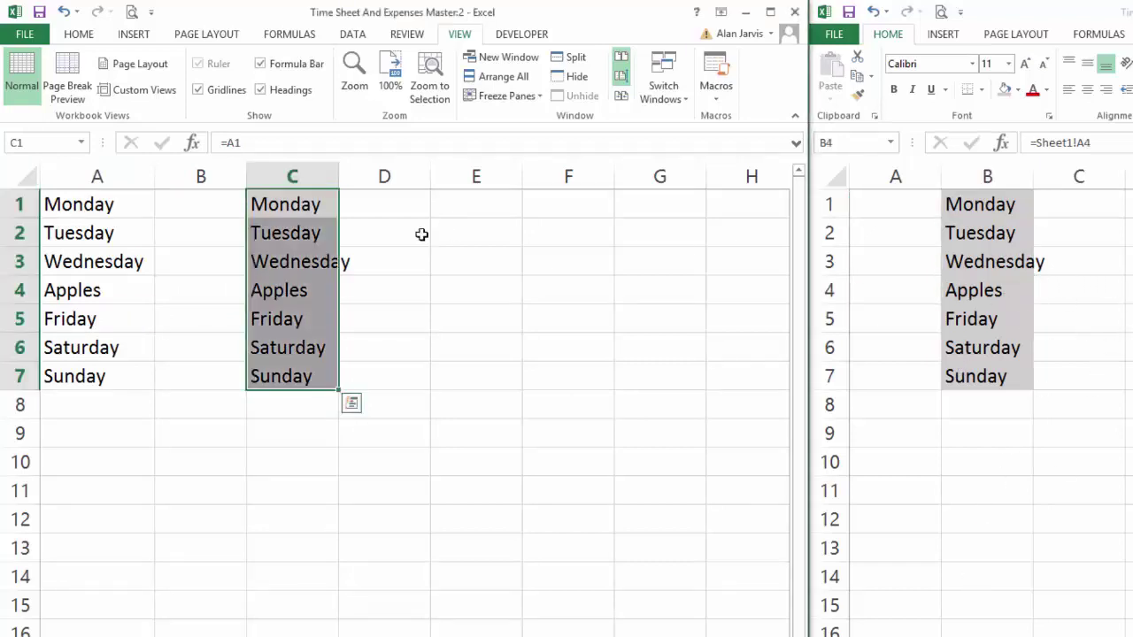
left_click(420, 234)
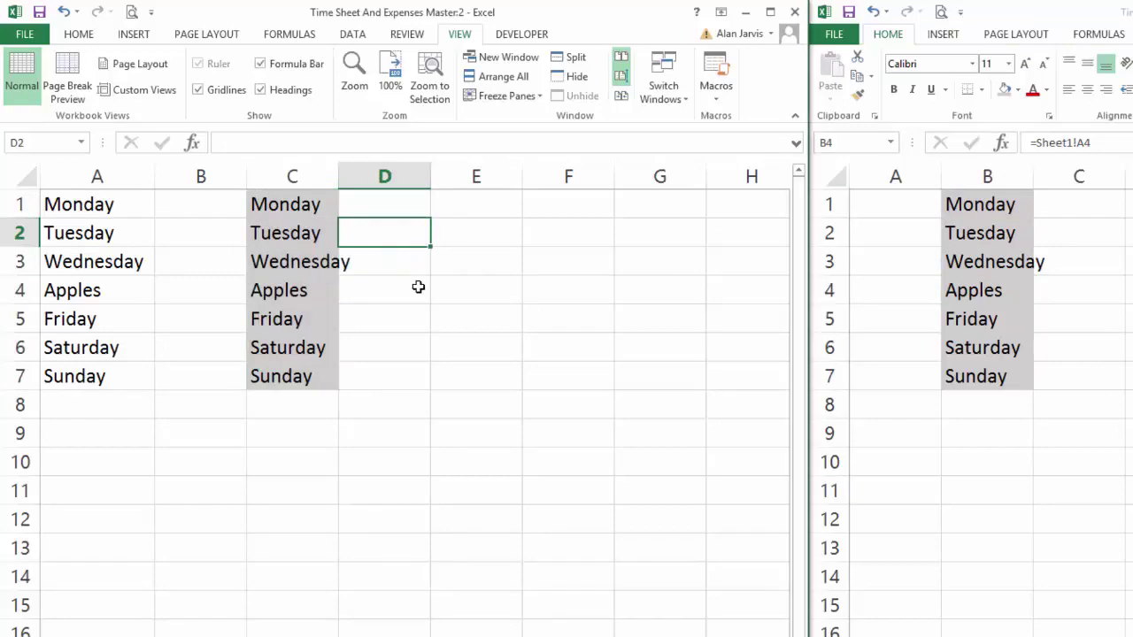
Compare C1's =A1 formula with its source cell A1 on Sheet1
left_click(295, 213)
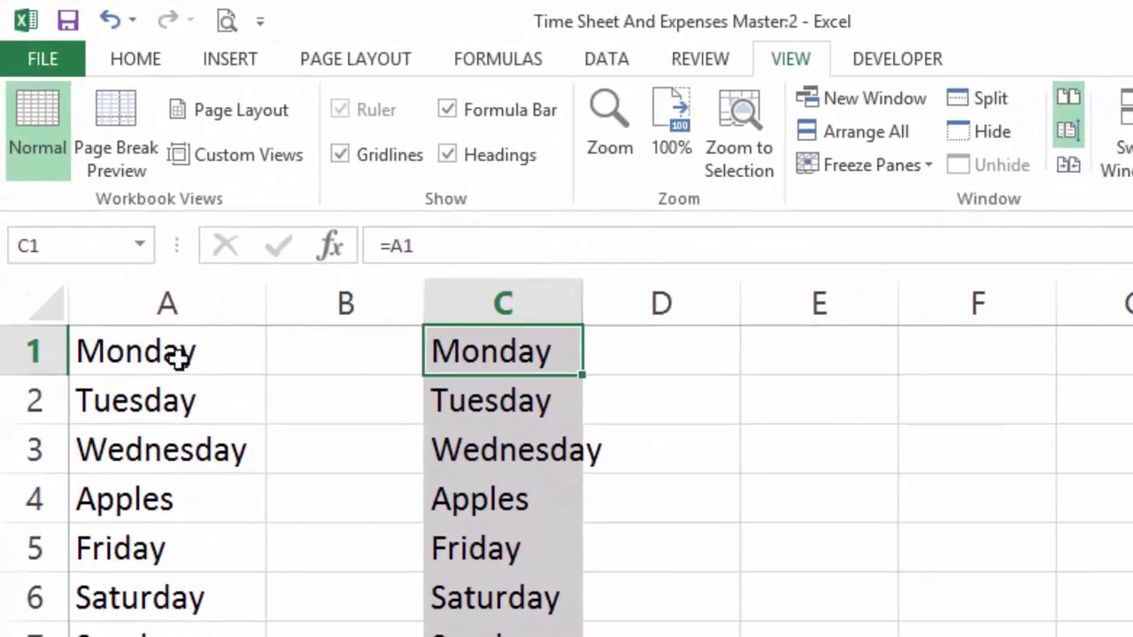
left_click(175, 354)
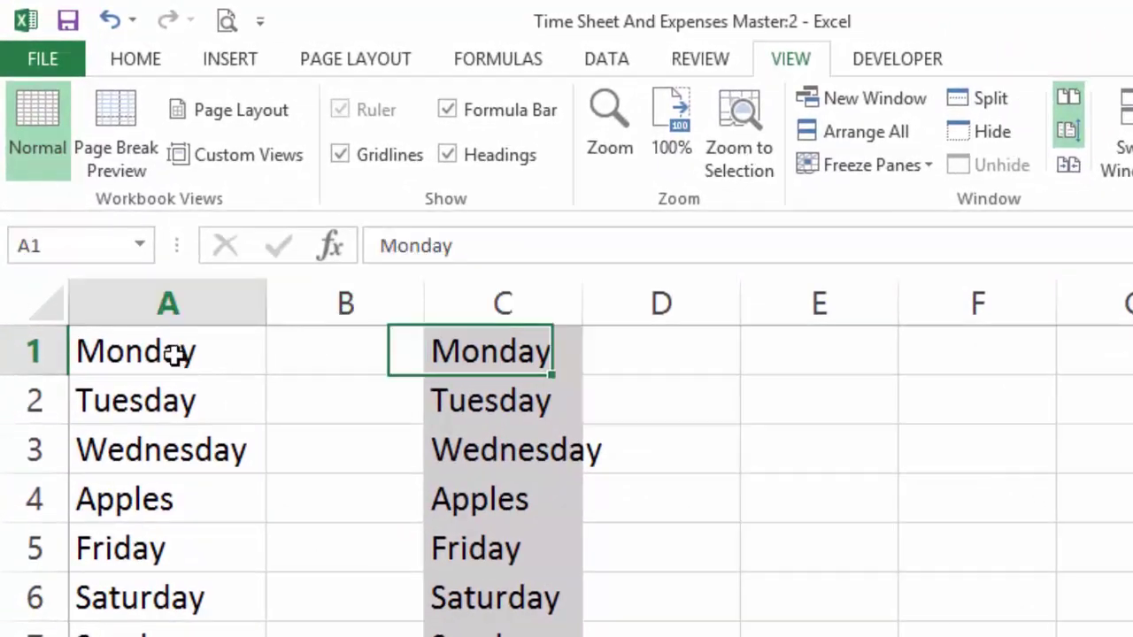
left_click(535, 353)
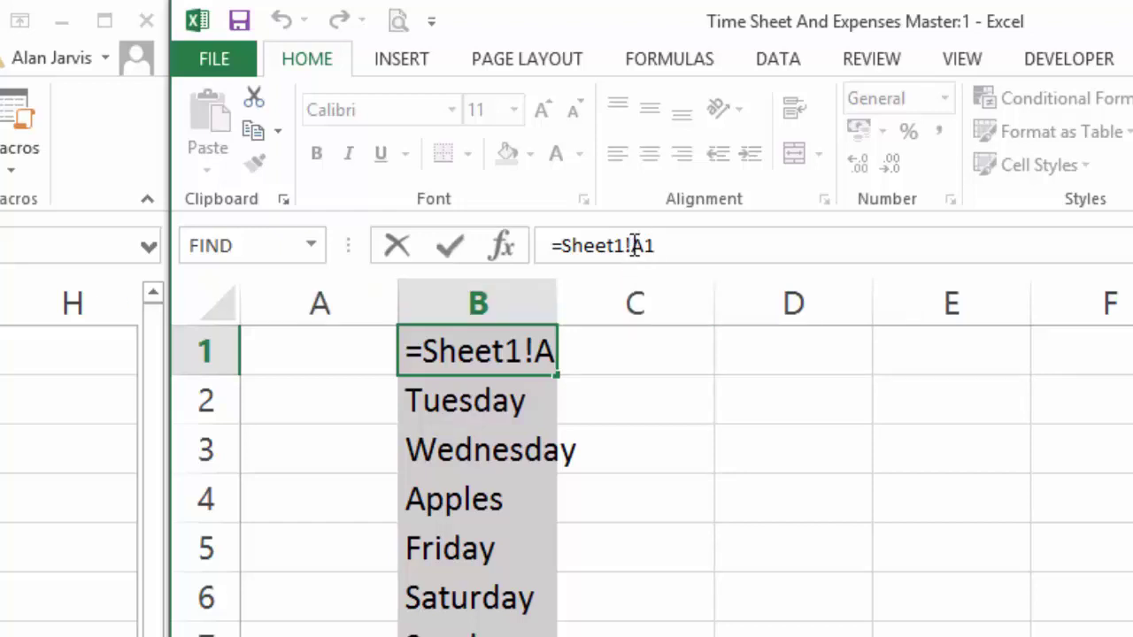
Highlight Sheet1 in B1's =Sheet1!A1 formula, exit the edit unchanged, and select C4
left_click_drag(632, 245, 561, 245)
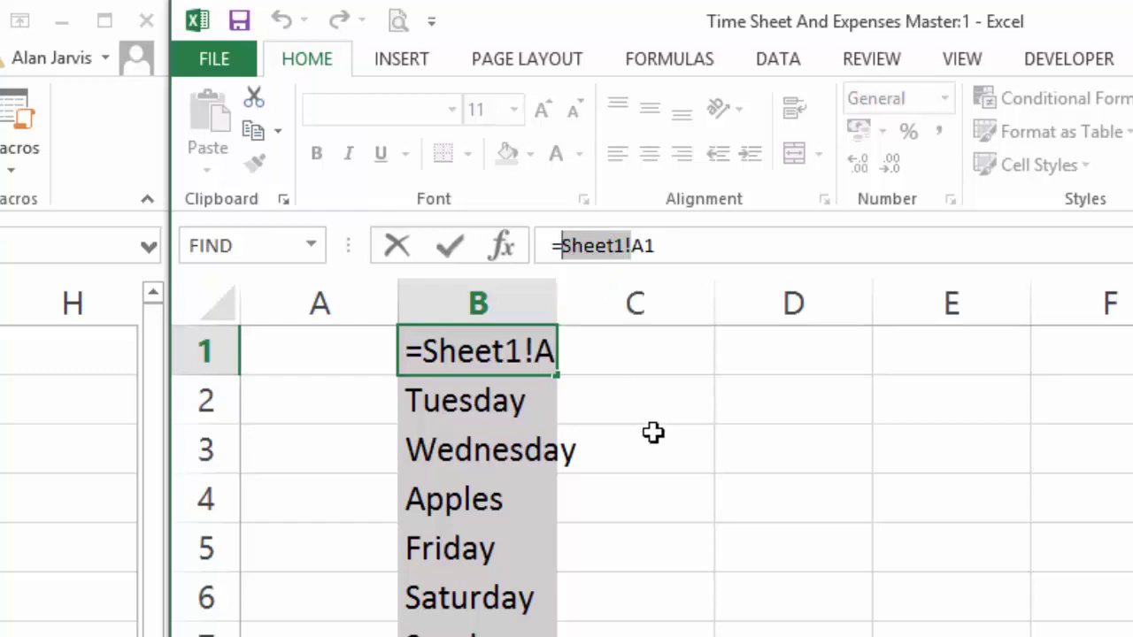
key("Escape")
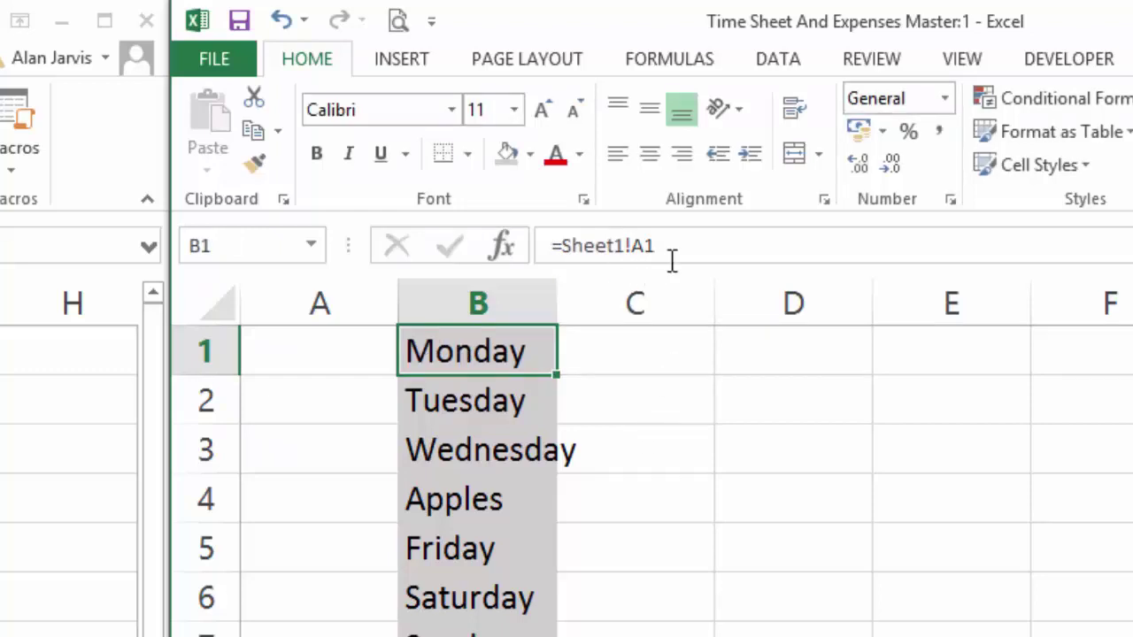
left_click(641, 255)
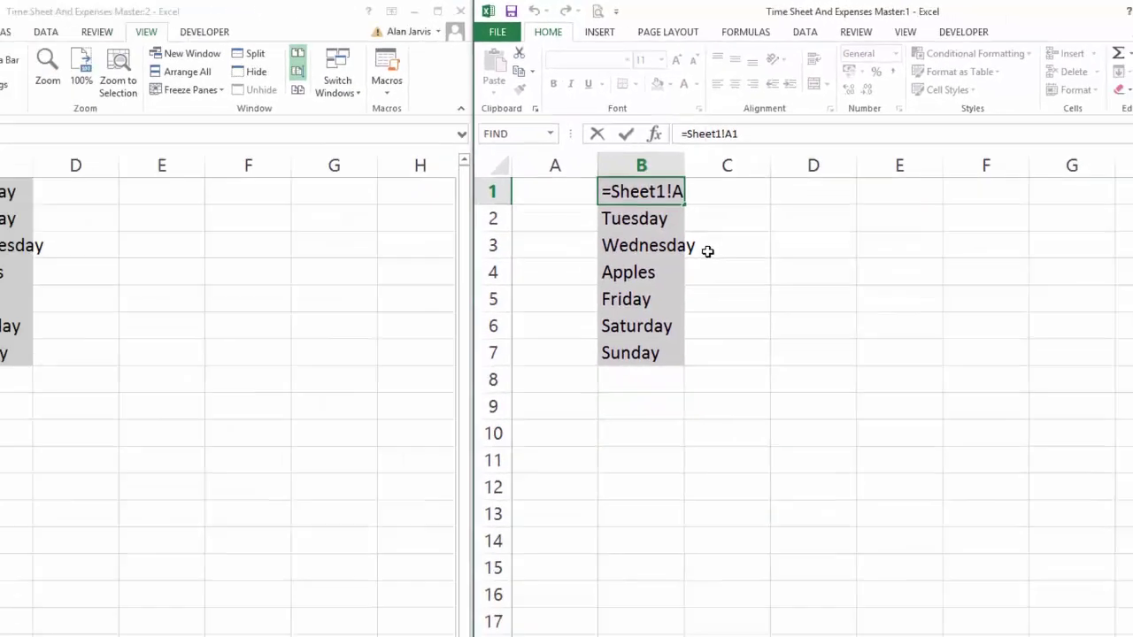
key("Escape")
left_click(662, 512)
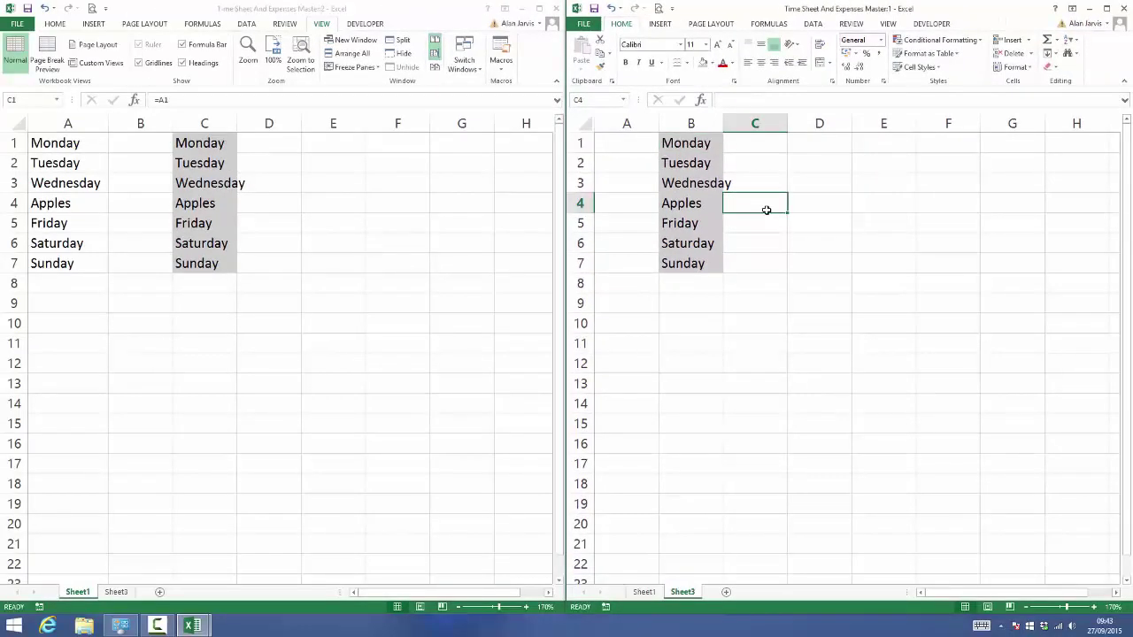